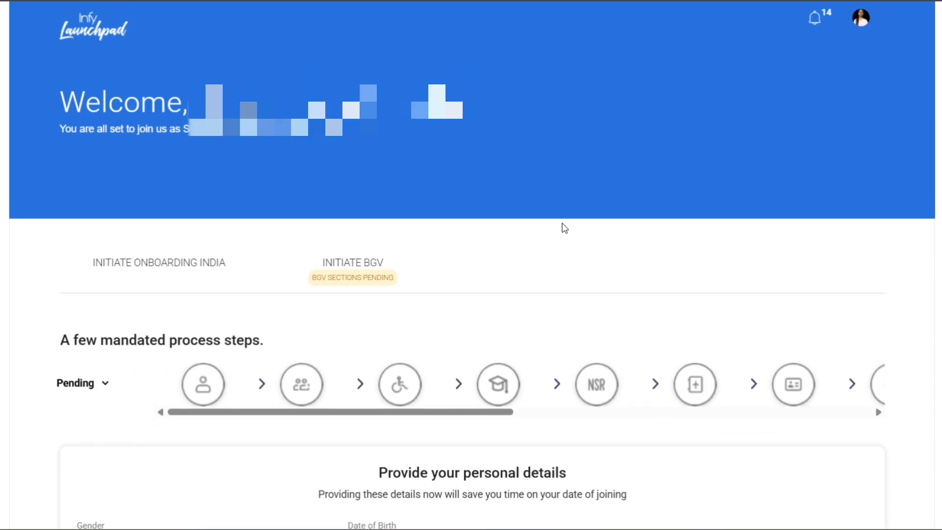
# Advance the onboarding step sequence forward to view the last steps.
pyautogui.click(879, 413)
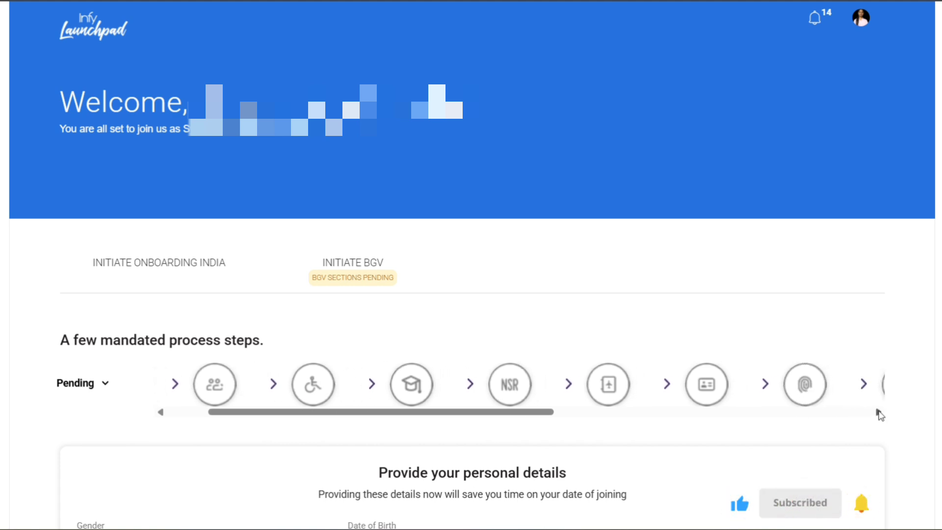
pyautogui.click(879, 413)
pyautogui.click(879, 413)
pyautogui.click(879, 413)
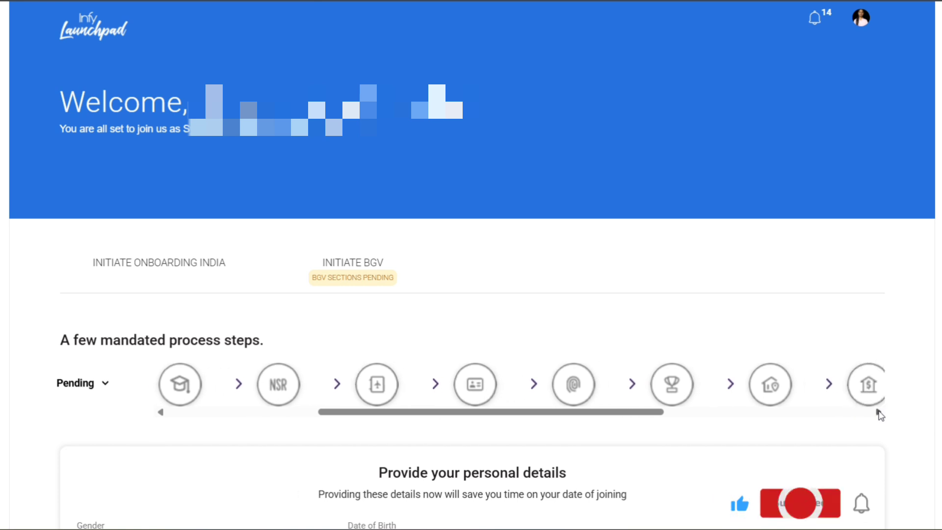
pyautogui.click(878, 413)
pyautogui.click(878, 413)
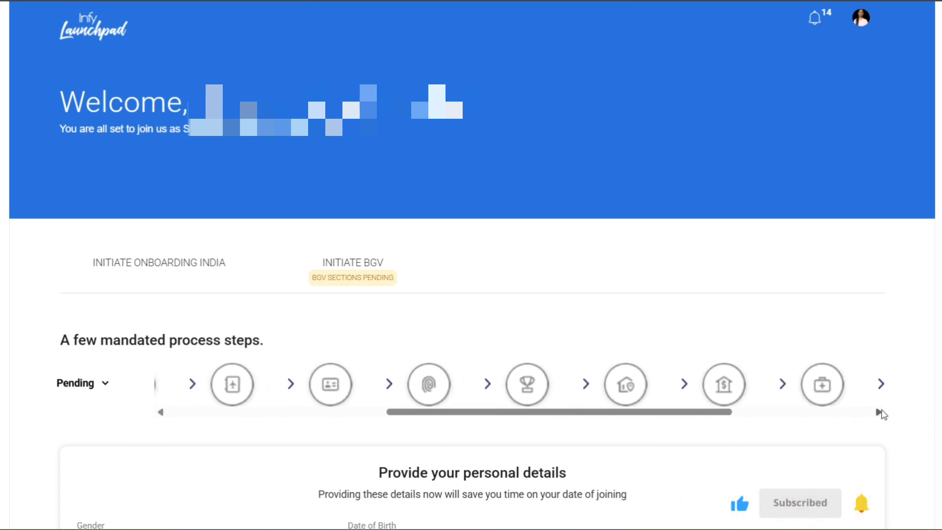
pyautogui.click(879, 413)
pyautogui.click(879, 413)
pyautogui.click(879, 413)
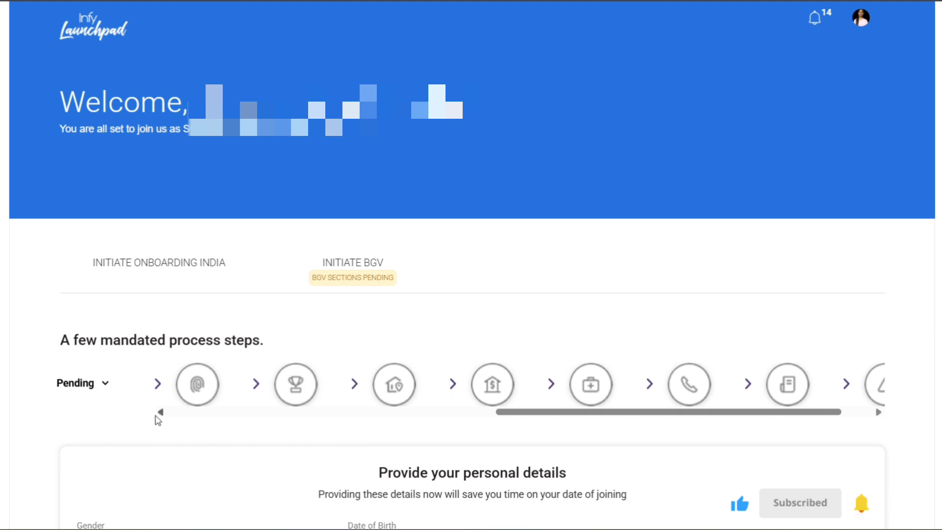
# Move the step sequence back to the first onboarding steps.
pyautogui.click(159, 413)
pyautogui.click(160, 414)
pyautogui.click(160, 414)
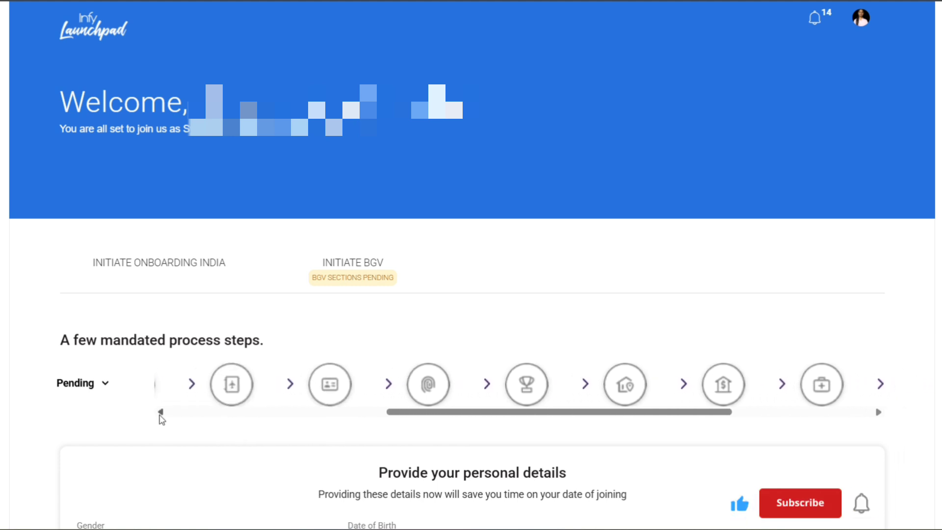
pyautogui.click(160, 413)
pyautogui.click(160, 414)
pyautogui.click(160, 414)
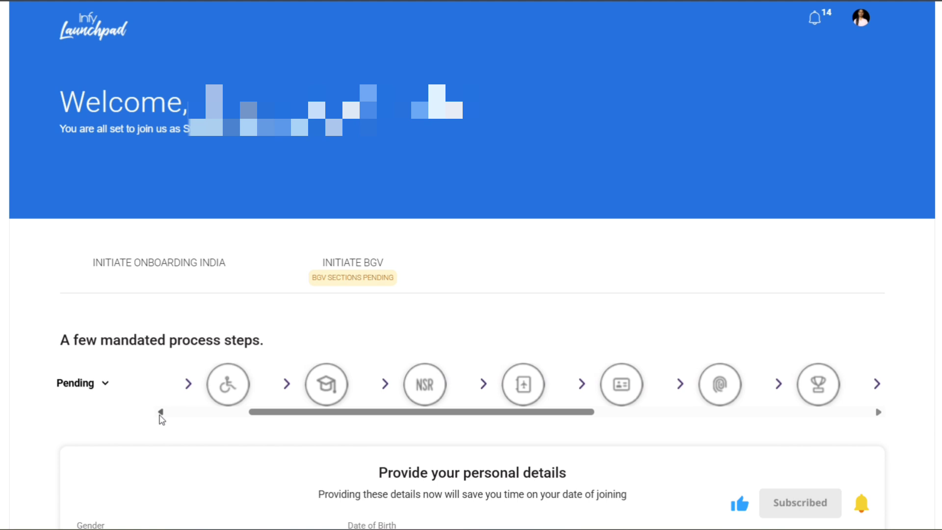
pyautogui.click(160, 414)
pyautogui.click(161, 414)
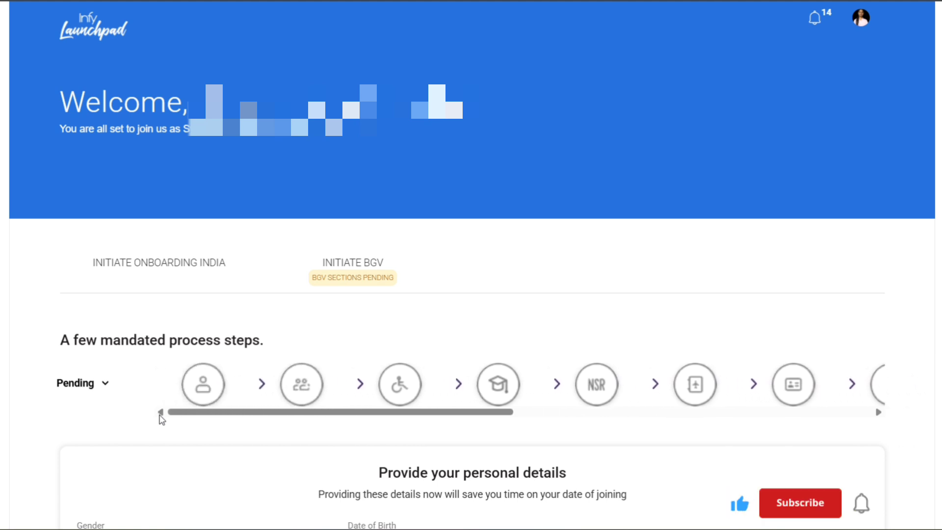
# Switch the process-step filter to All, then back to Pending.
pyautogui.click(101, 384)
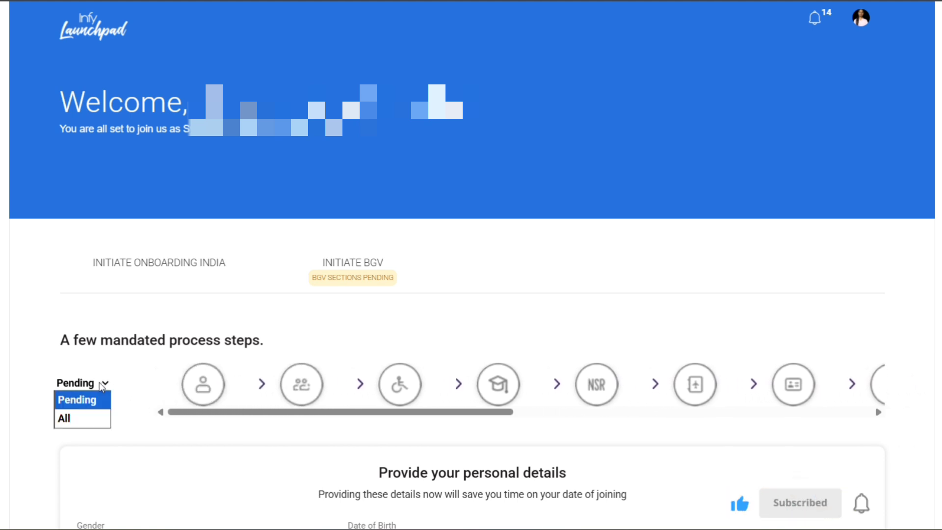
pyautogui.click(93, 419)
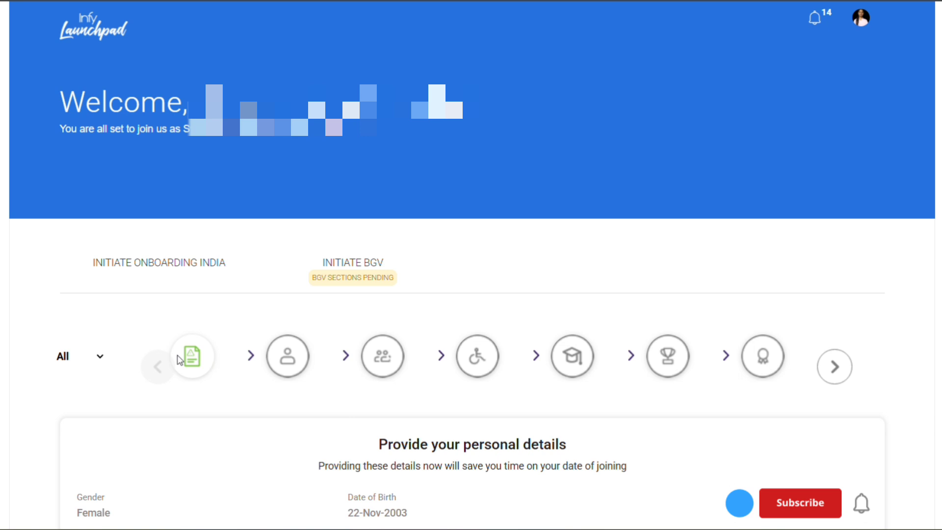
pyautogui.click(98, 357)
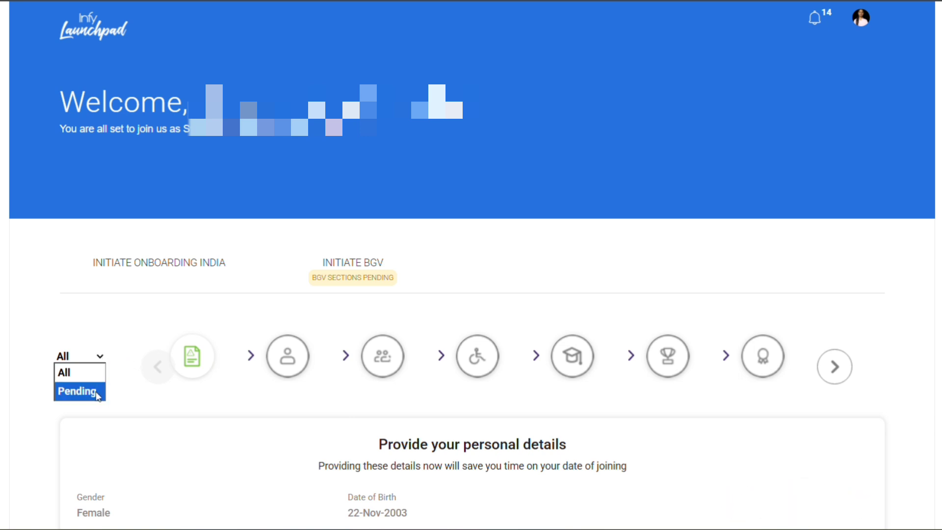
pyautogui.click(90, 392)
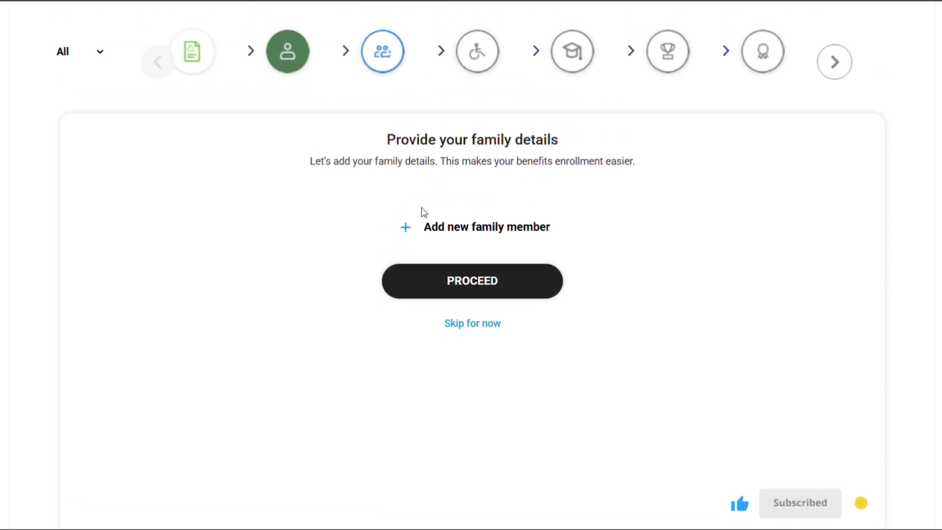
# Start adding a new family member in the family details step.
pyautogui.moveTo(472, 140); pyautogui.dragTo(572, 152)
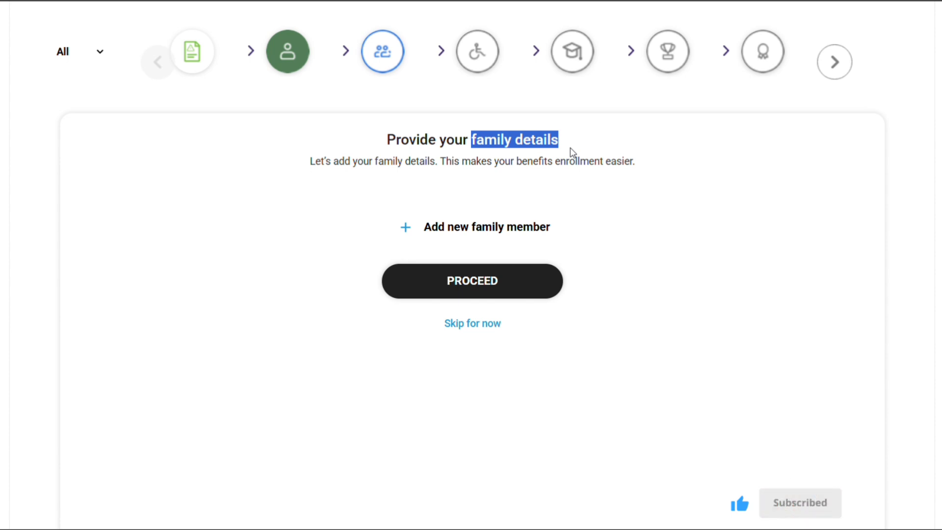
pyautogui.click(590, 219)
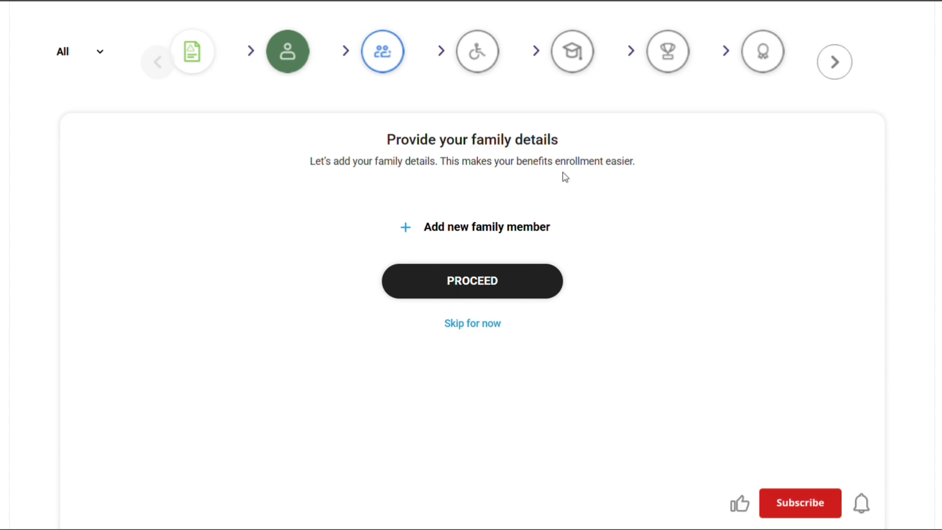
pyautogui.click(412, 227)
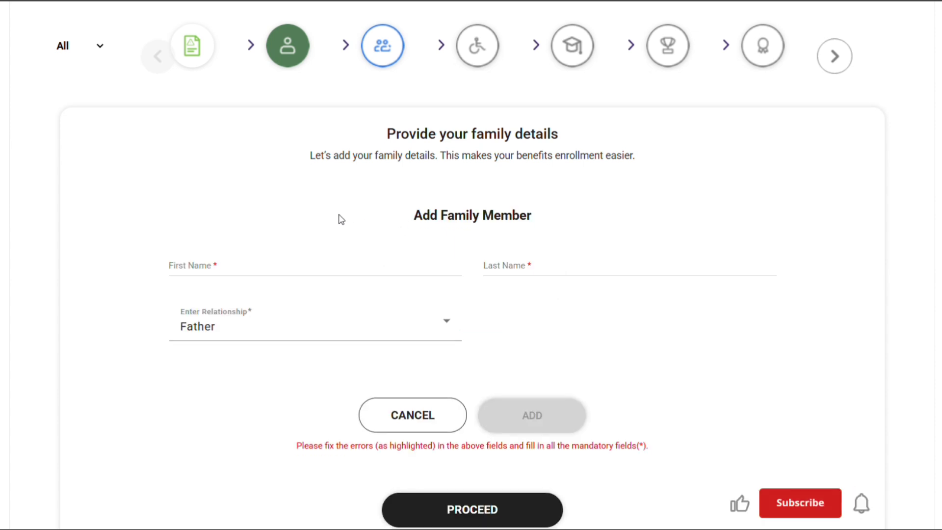
# Move past the family and disability sections to the educational details heading.
pyautogui.scroll(-1, 339, 216)
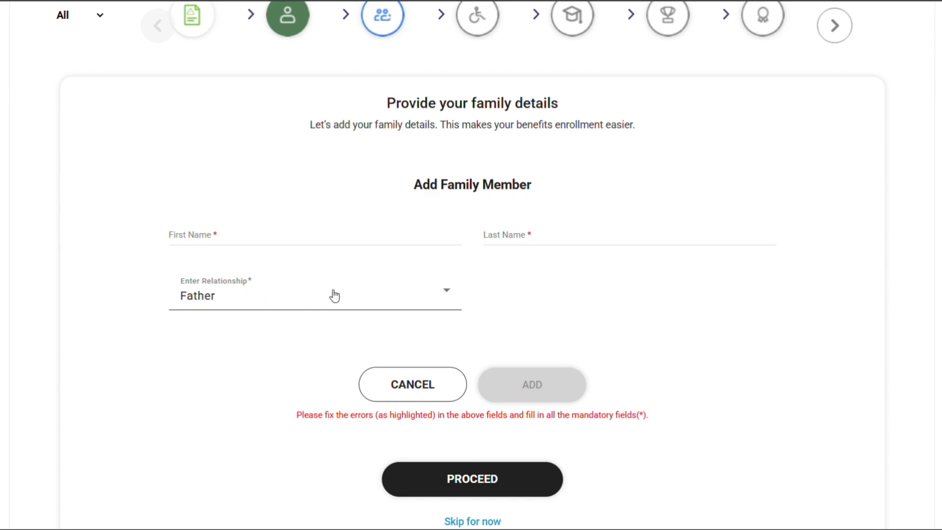
pyautogui.scroll(-1, 475, 4)
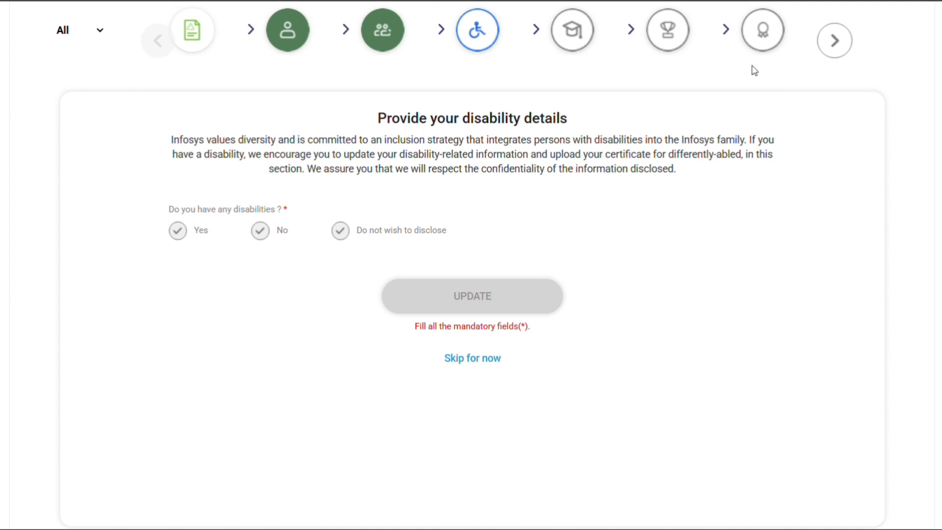
pyautogui.scroll(2, 792, 128)
pyautogui.scroll(-1, 791, 127)
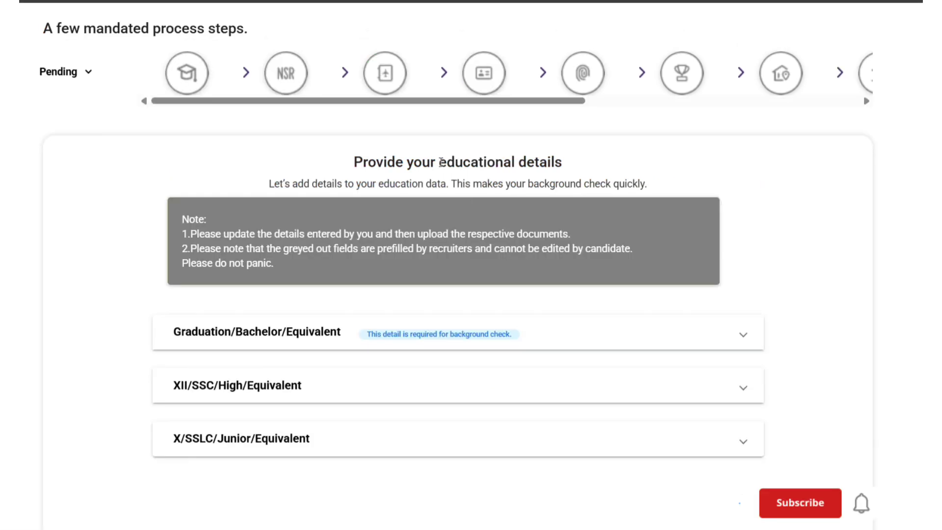
pyautogui.moveTo(442, 162); pyautogui.dragTo(565, 170)
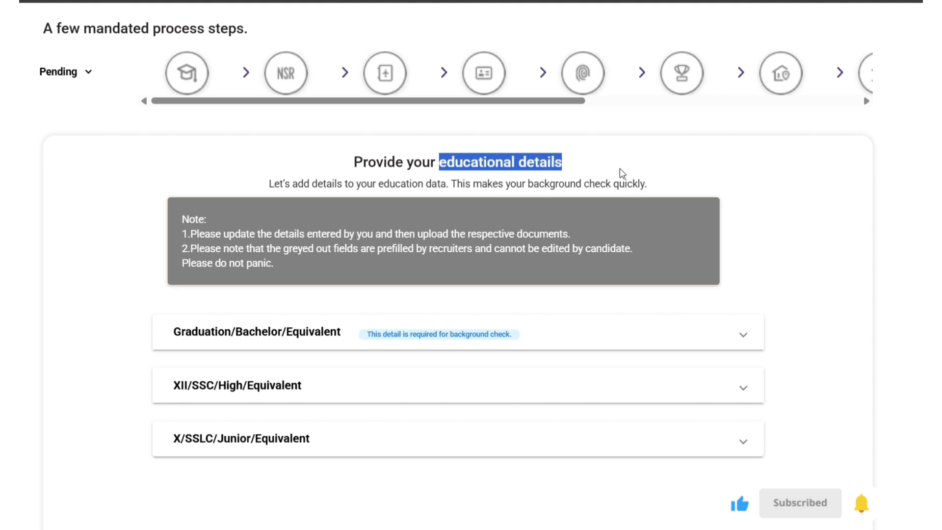
# Expand the Graduation/Bachelor/Equivalent entry and scroll down to its semester marks.
pyautogui.click(566, 260)
pyautogui.scroll(-3, 542, 272)
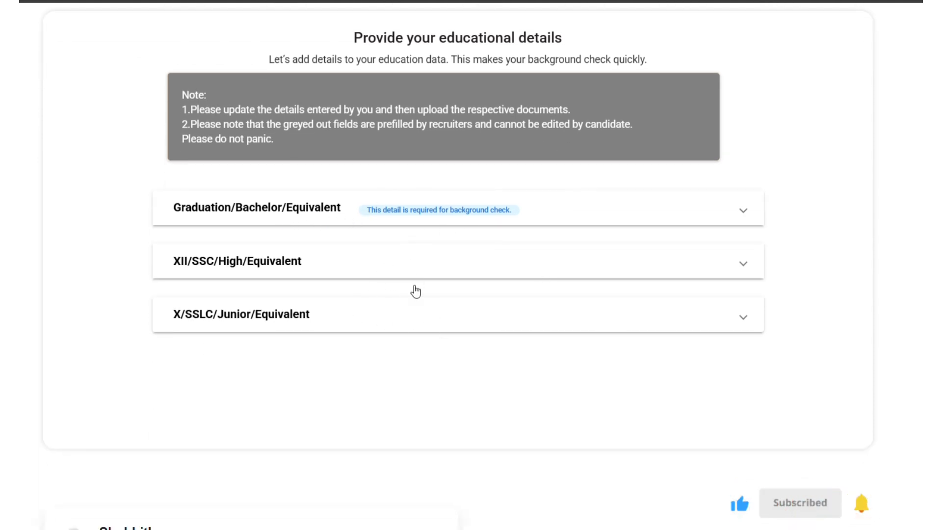
pyautogui.click(744, 215)
pyautogui.scroll(-3, 745, 216)
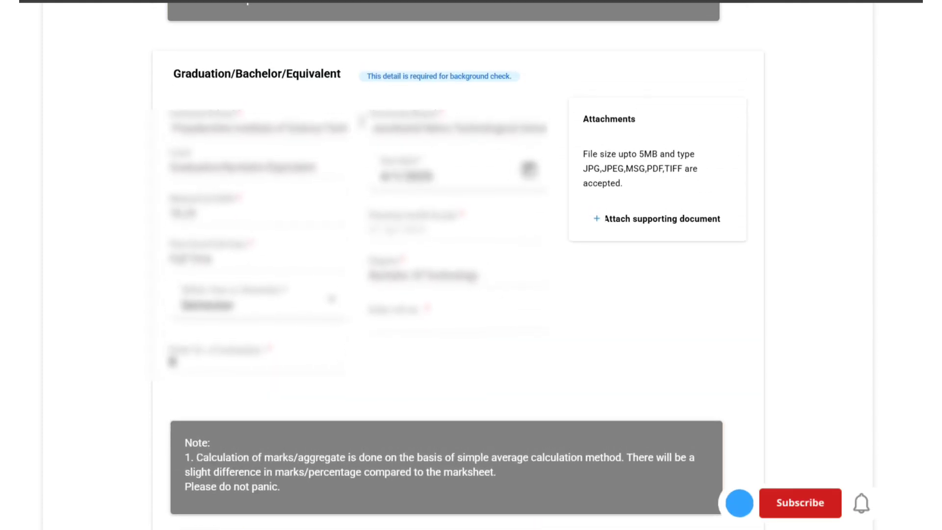
pyautogui.scroll(-10, 601, 301)
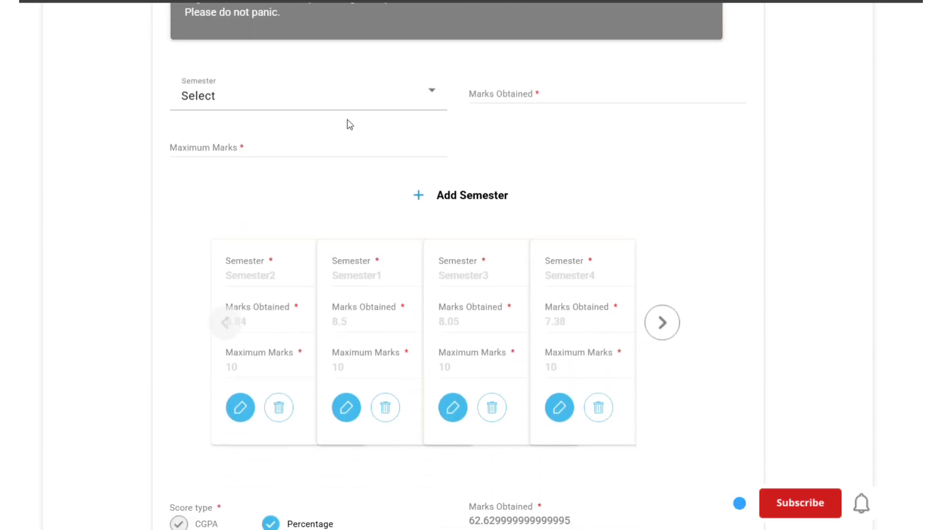
# Set the new marks row's semester to Semester1, then change it to Semester2.
pyautogui.click(322, 104)
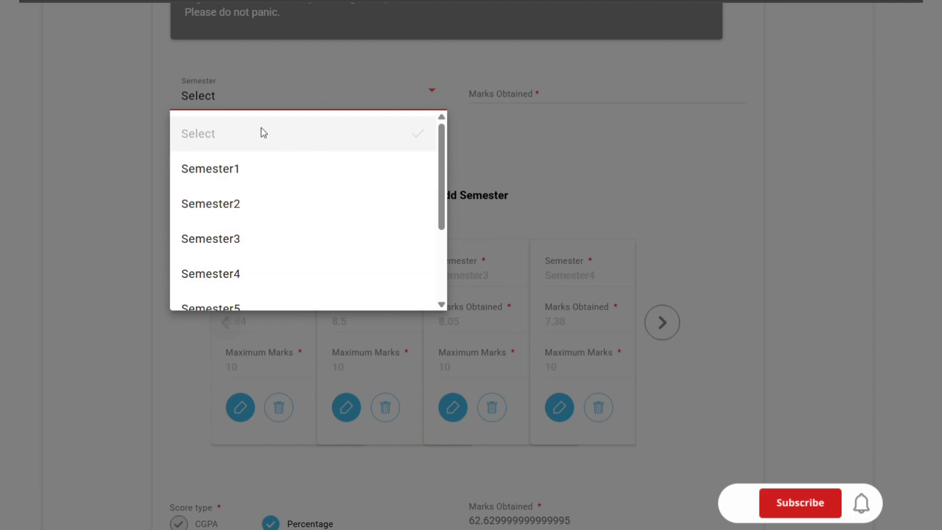
pyautogui.click(370, 175)
pyautogui.click(407, 99)
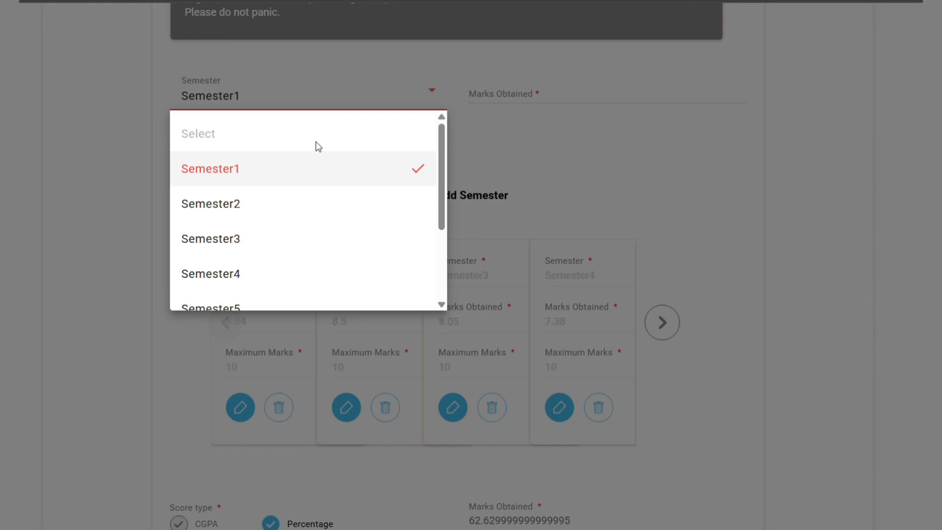
pyautogui.click(293, 201)
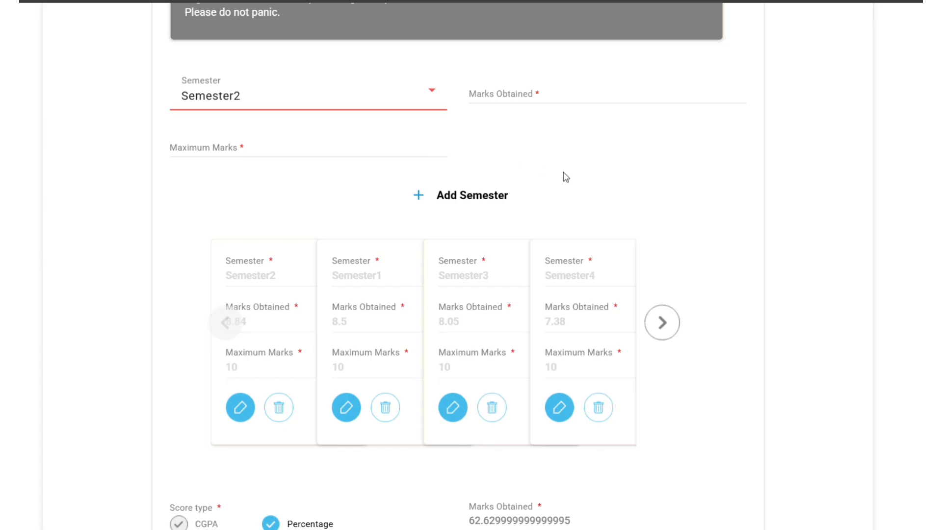
# Scroll through the semester cards and score fields to the Document details section.
pyautogui.scroll(8, 564, 176)
pyautogui.scroll(-5, 564, 177)
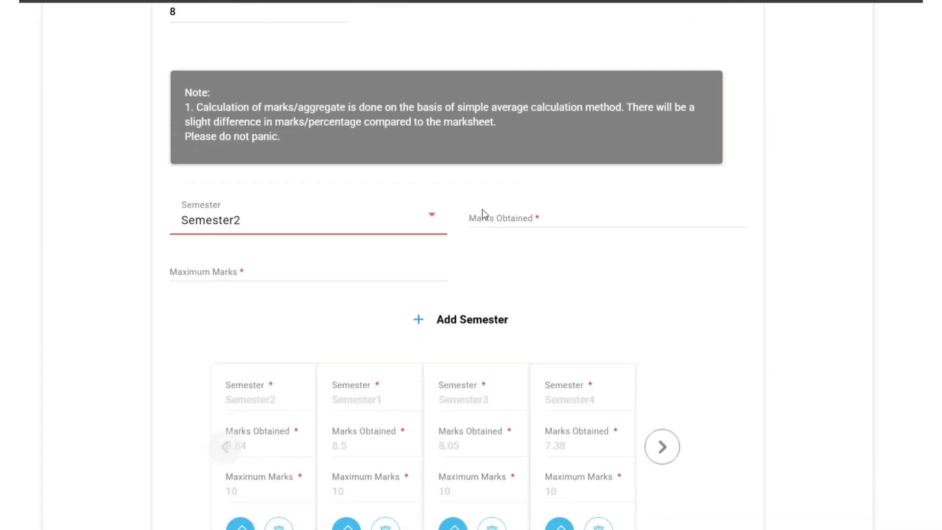
pyautogui.scroll(-2, 493, 241)
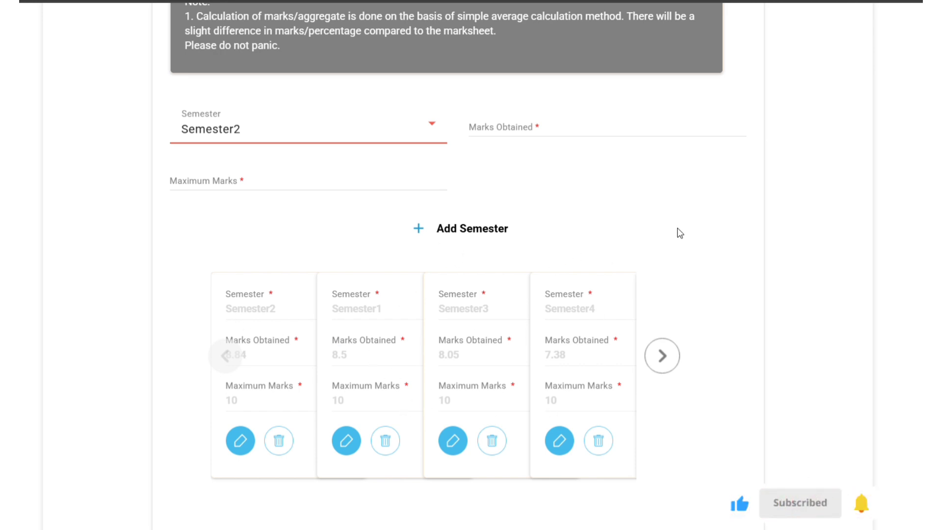
pyautogui.scroll(-5, 680, 233)
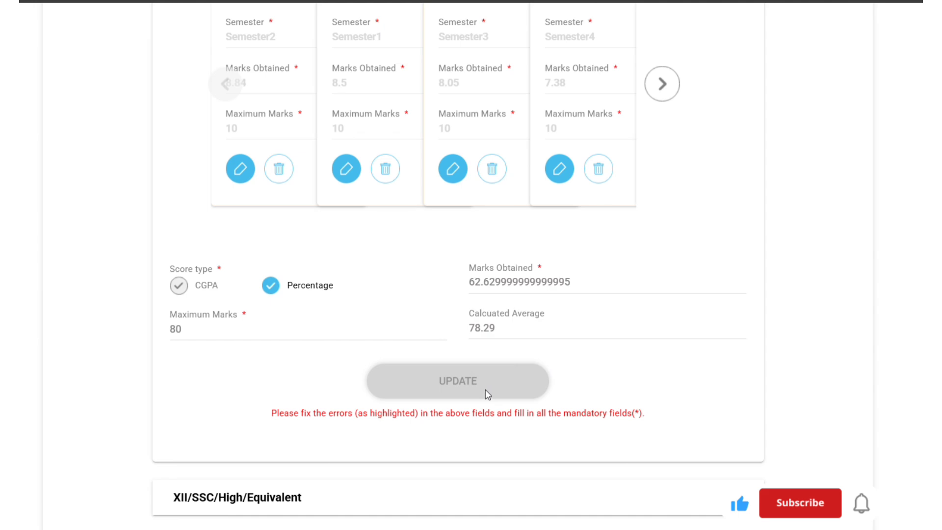
pyautogui.scroll(15, 646, 250)
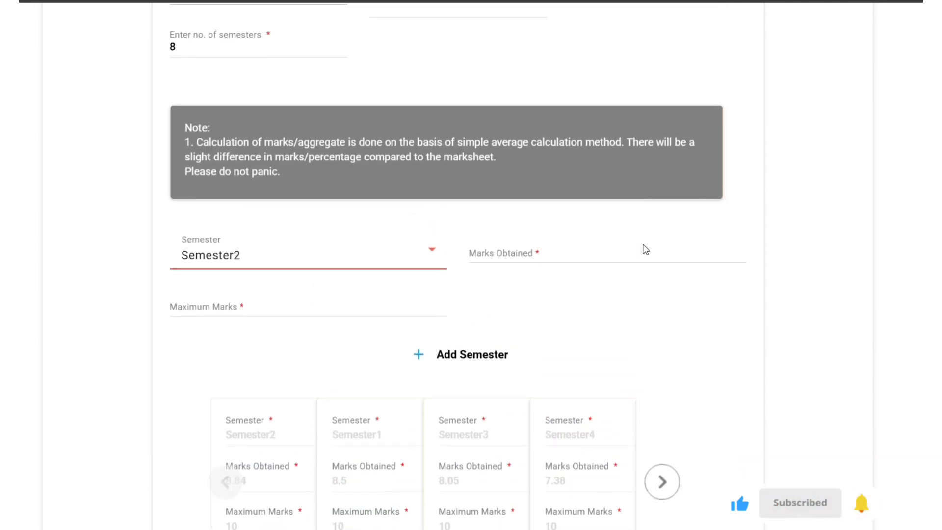
pyautogui.scroll(-4, 643, 245)
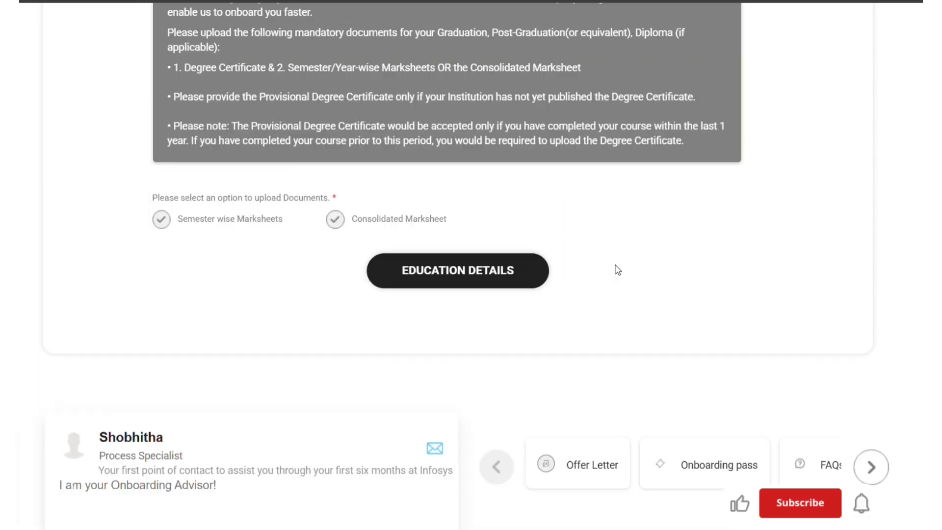
# Select Semester wise Marksheets as the graduation upload option.
pyautogui.scroll(1, 614, 270)
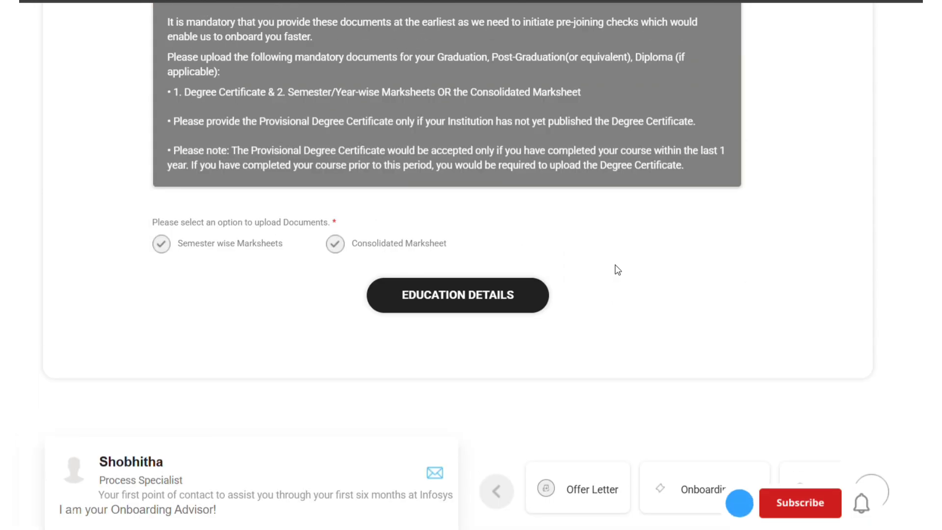
pyautogui.scroll(5, 517, 206)
pyautogui.scroll(-3, 517, 206)
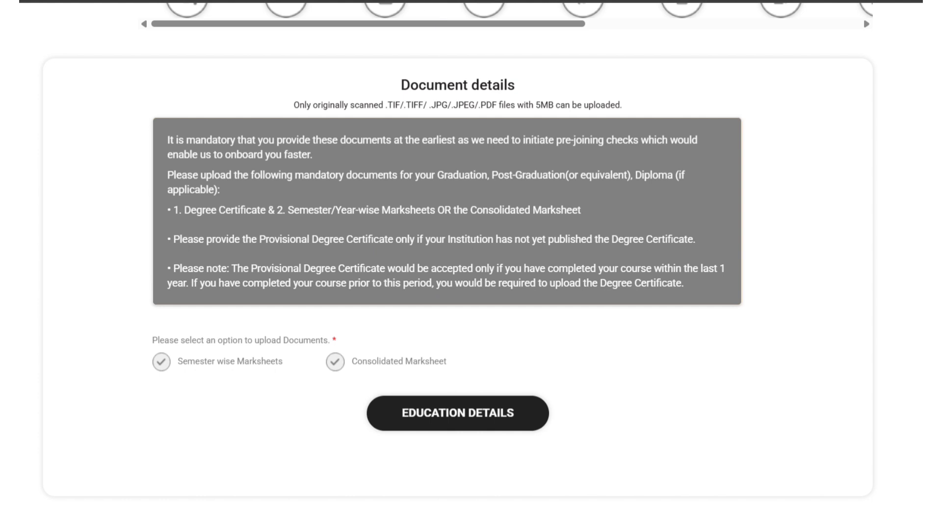
pyautogui.click(161, 362)
# Switch the upload option to Consolidated Marksheet and review its document rows.
pyautogui.scroll(-1, 458, 294)
pyautogui.scroll(1, 584, 249)
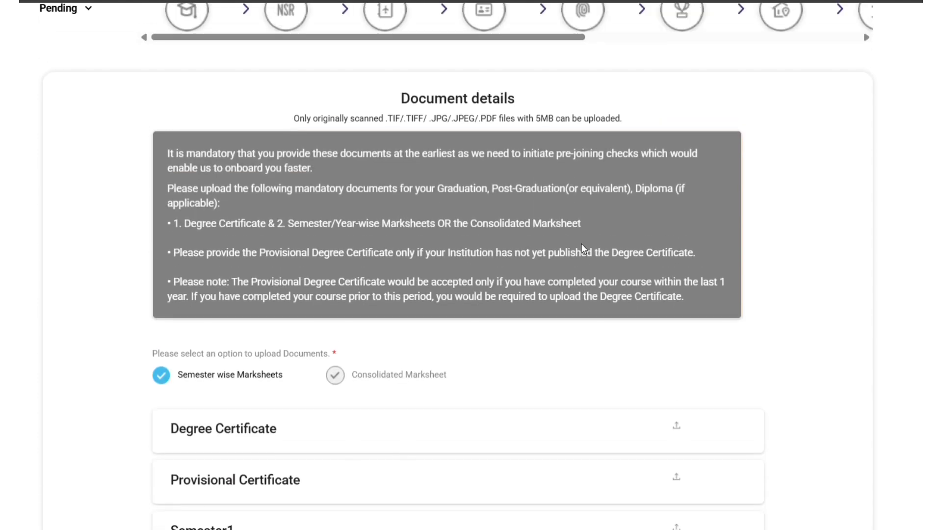
pyautogui.scroll(-3, 584, 249)
pyautogui.scroll(1, 584, 249)
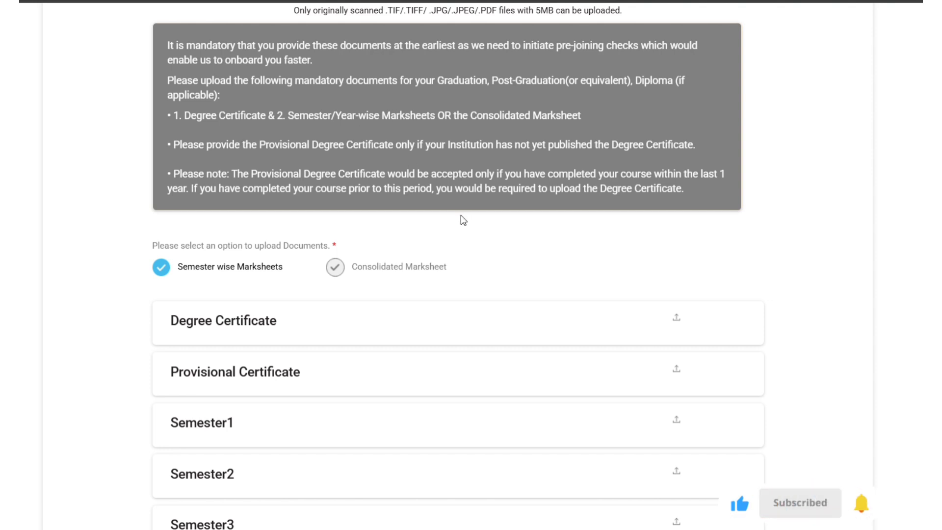
pyautogui.scroll(-3, 461, 216)
pyautogui.scroll(-2, 461, 218)
pyautogui.scroll(3, 367, 96)
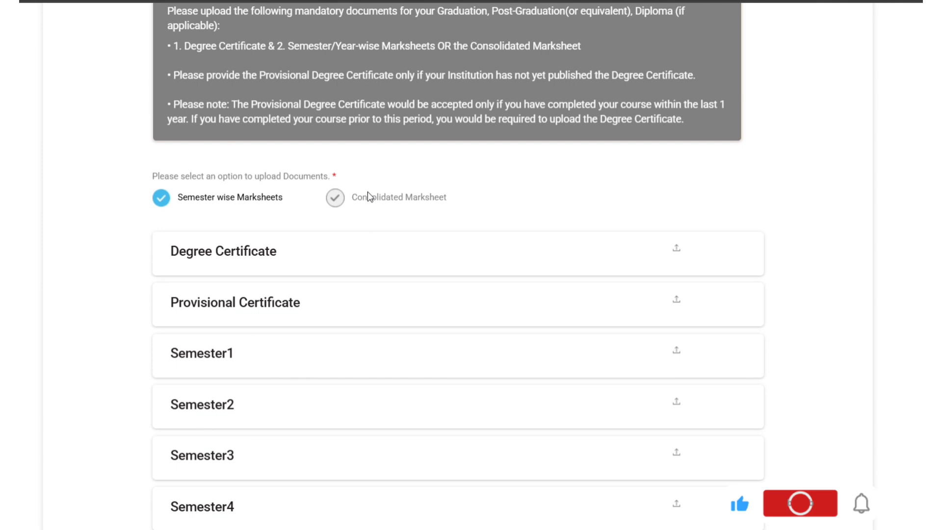
pyautogui.click(336, 199)
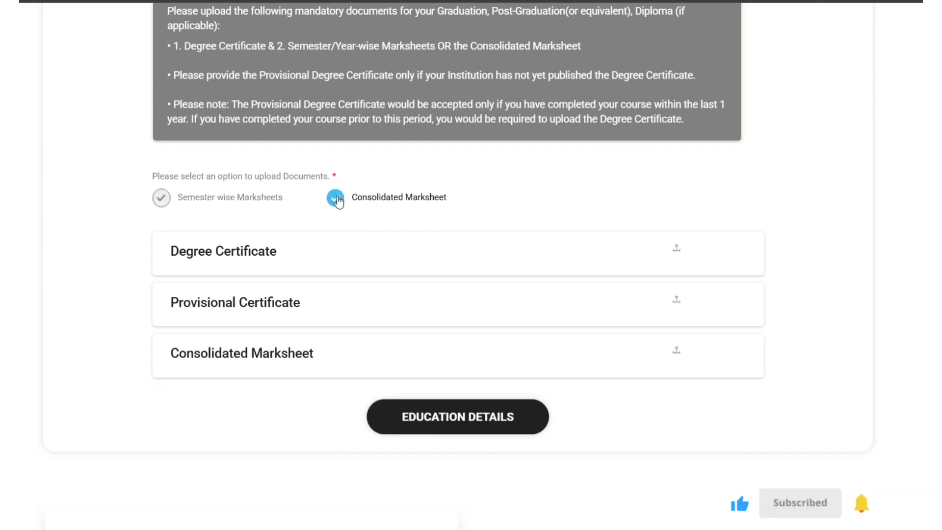
pyautogui.scroll(-1, 368, 255)
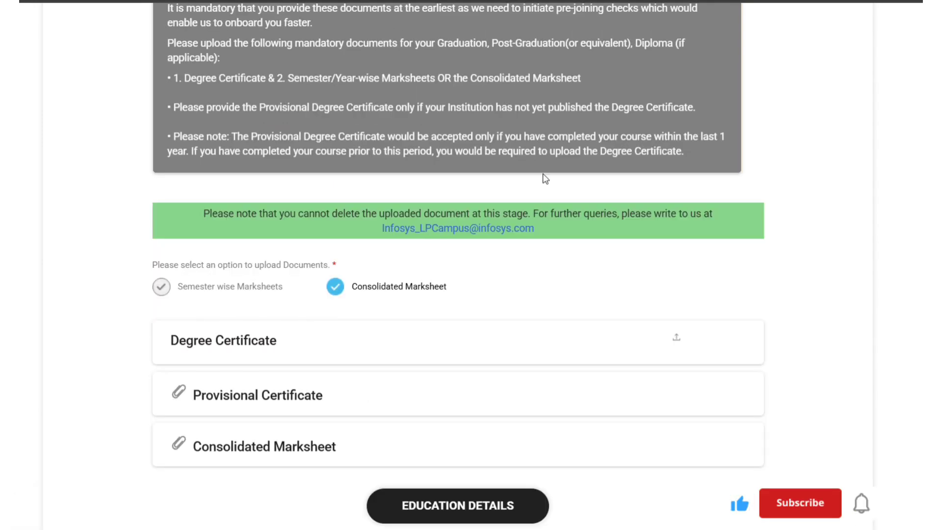
# Scroll through the uploaded Provisional Certificate and Consolidated Marksheet rows.
pyautogui.scroll(4, 543, 179)
pyautogui.scroll(-4, 543, 179)
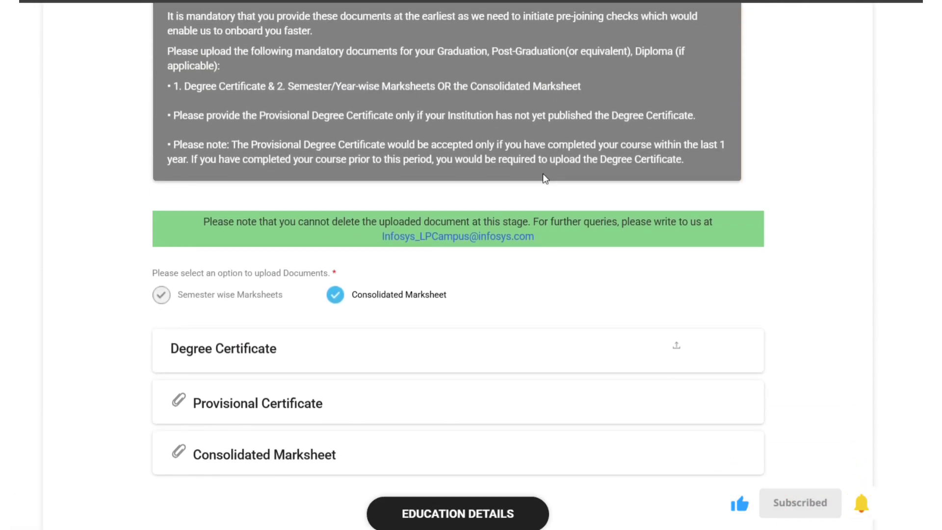
pyautogui.scroll(-1, 545, 179)
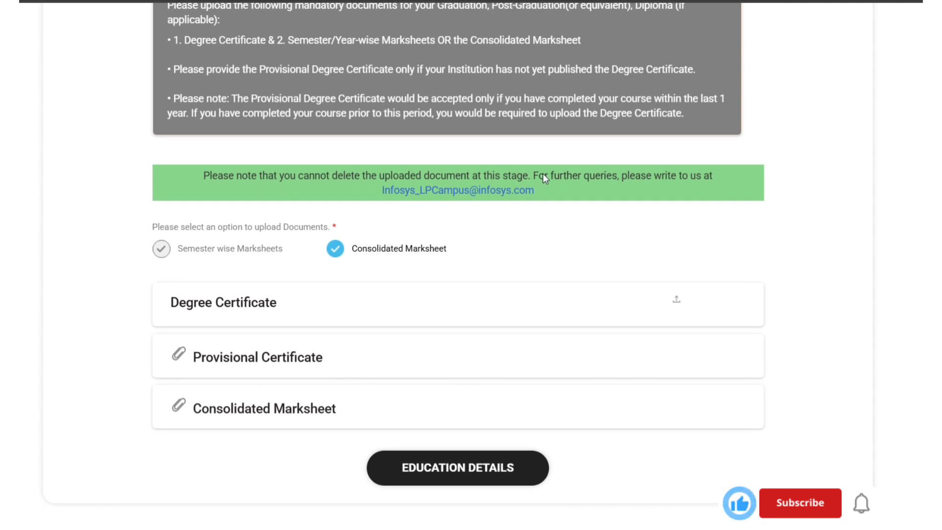
pyautogui.scroll(-1, 599, 234)
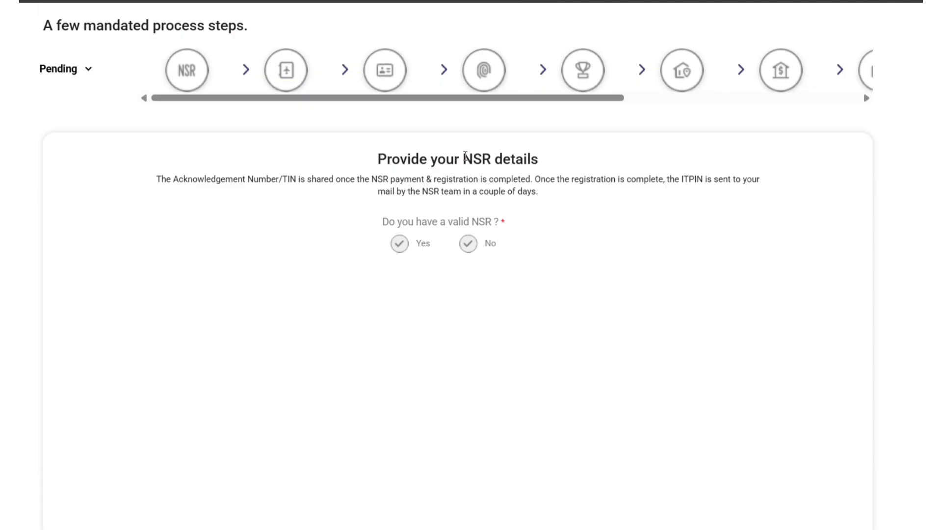
# Answer Yes to having a valid NSR and select the ITPIN and Acknowledgement Number fields.
pyautogui.moveTo(464, 158); pyautogui.dragTo(540, 158)
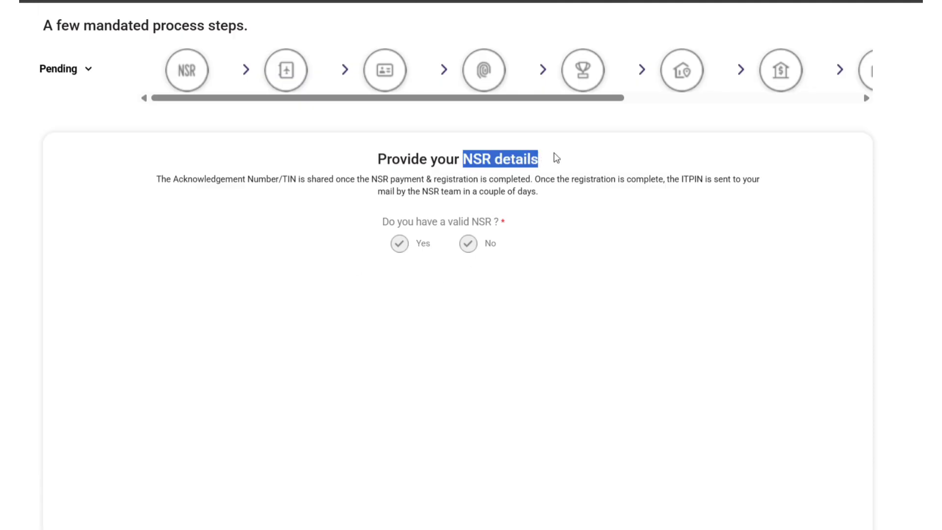
pyautogui.click(556, 158)
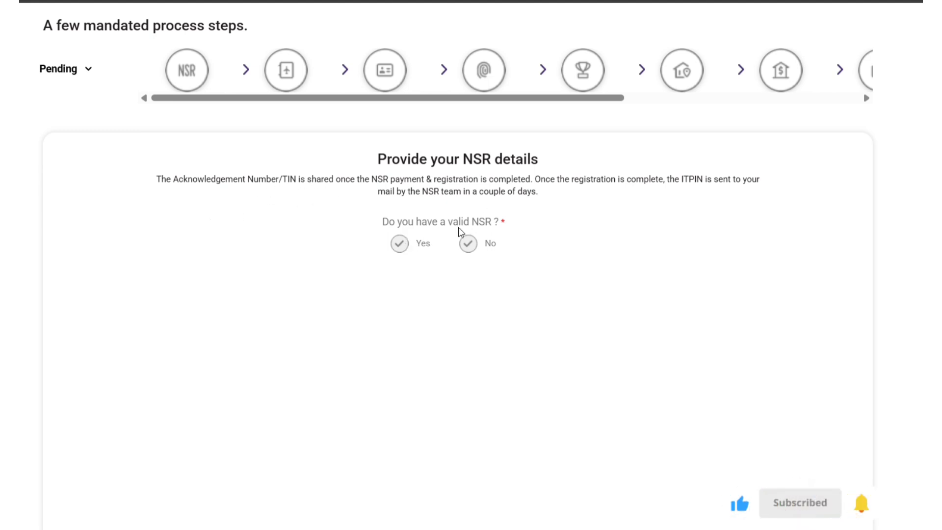
pyautogui.click(401, 244)
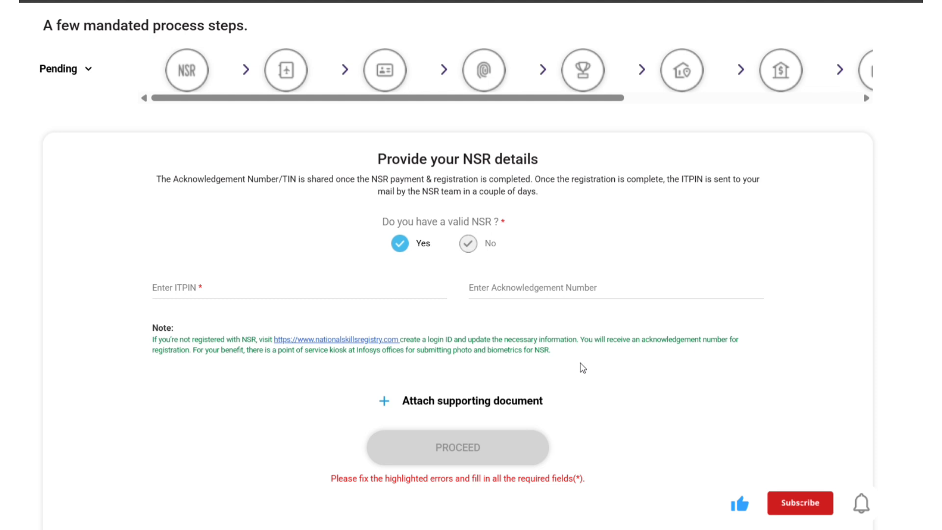
pyautogui.scroll(-1, 486, 285)
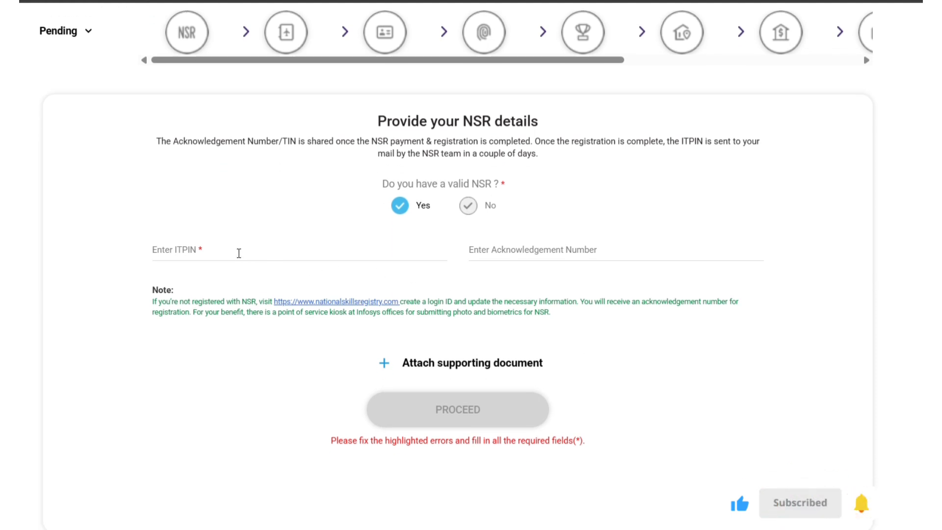
pyautogui.click(239, 252)
pyautogui.click(490, 244)
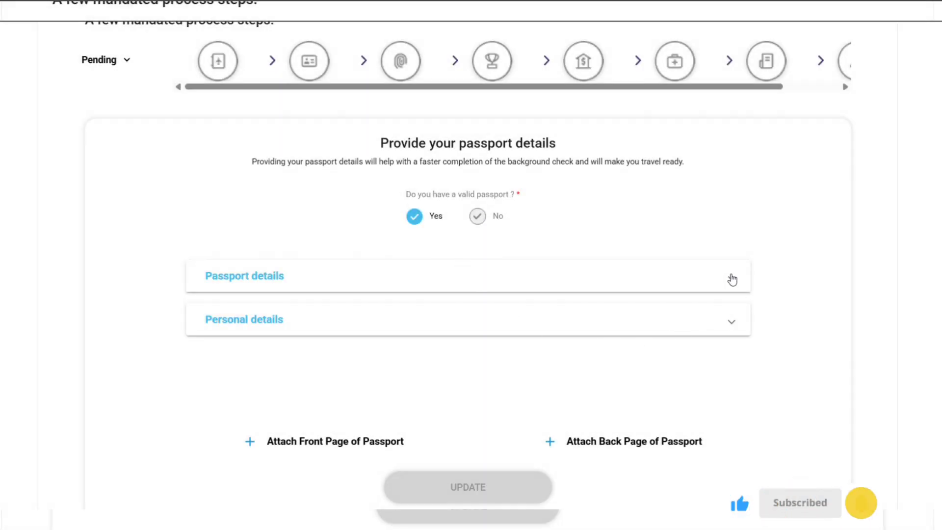
# Expand the Passport details and Personal details panels to review their fields.
pyautogui.click(732, 276)
pyautogui.scroll(-1, 631, 284)
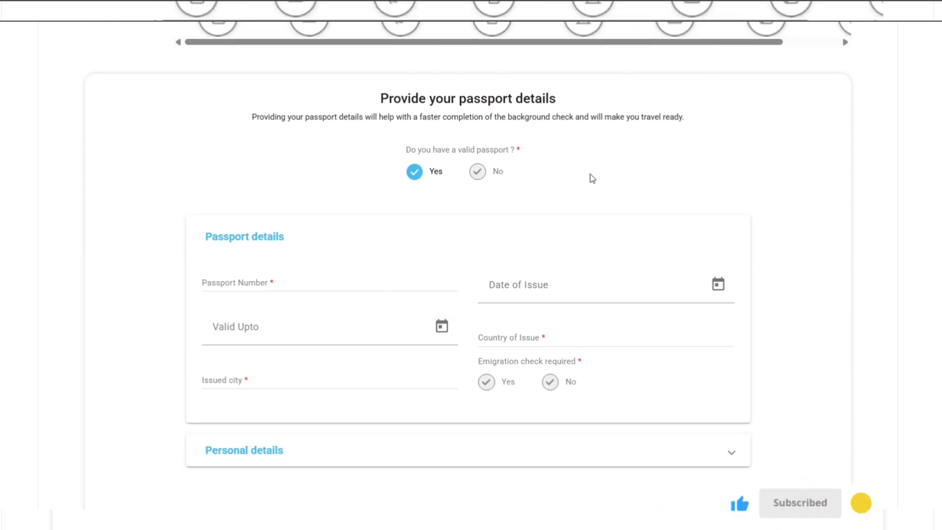
pyautogui.click(404, 451)
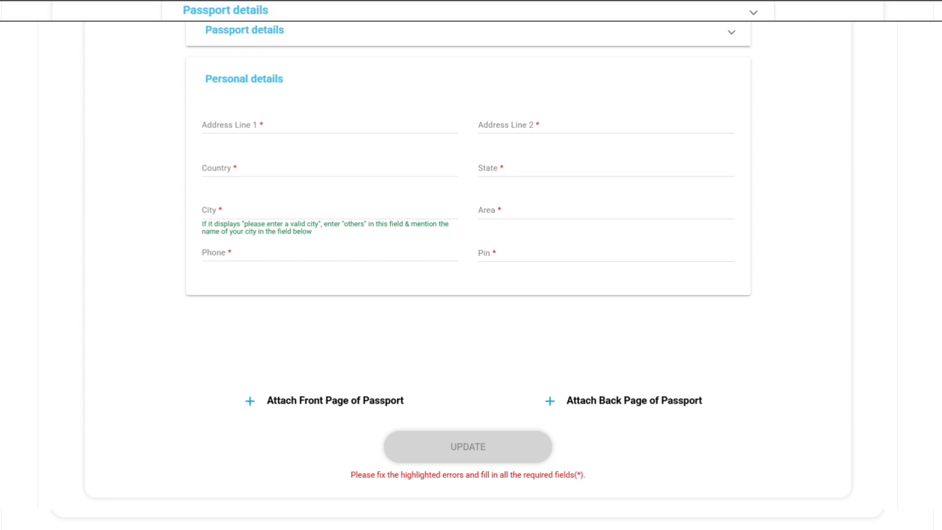
pyautogui.scroll(-5, 468, 265)
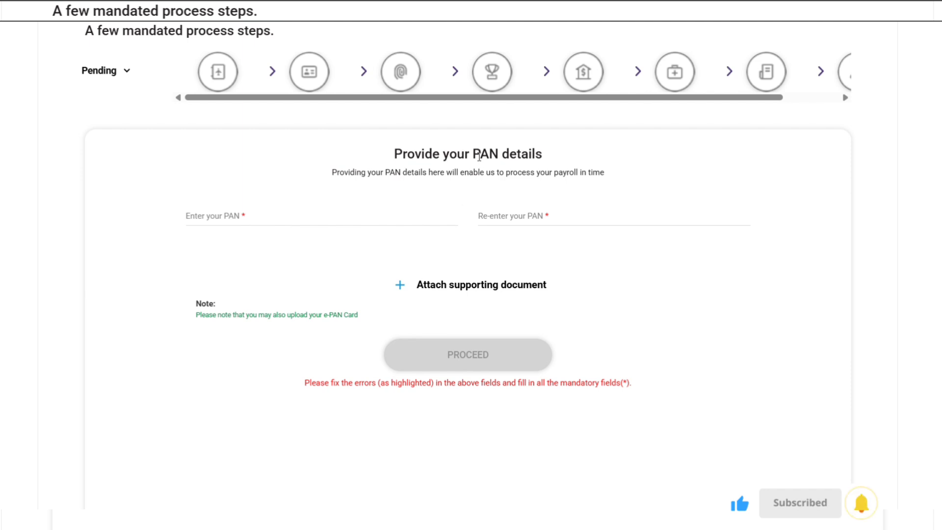
# Review the PAN fields and e-PAN upload note, then the Aadhar details step.
pyautogui.moveTo(473, 153); pyautogui.dragTo(554, 157)
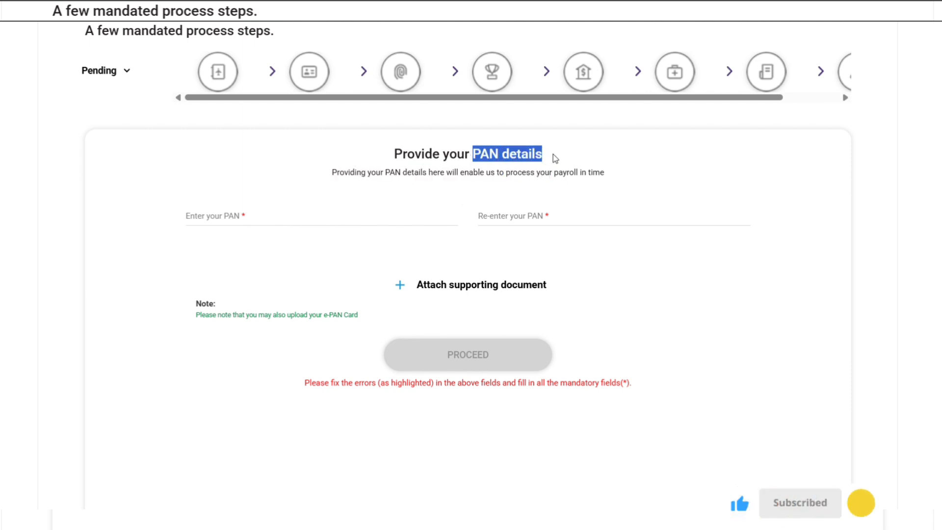
pyautogui.click(576, 152)
pyautogui.click(250, 216)
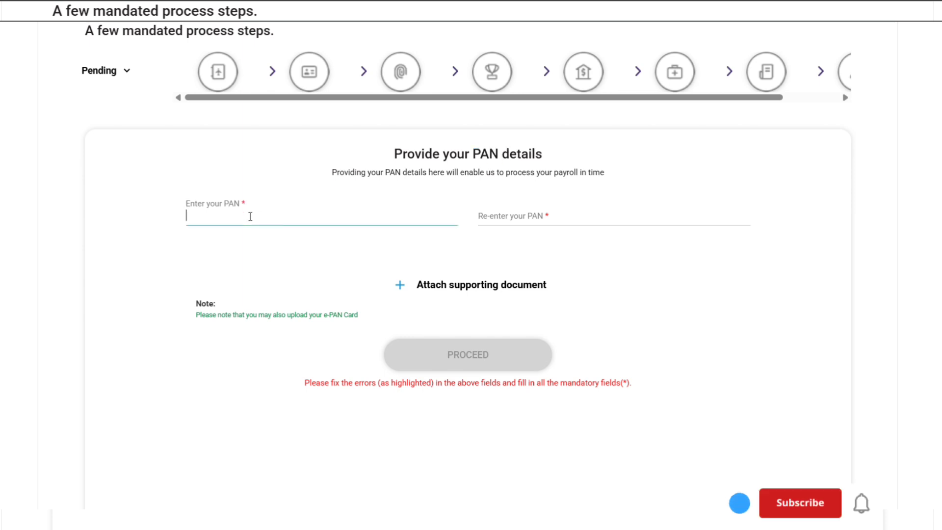
pyautogui.click(525, 217)
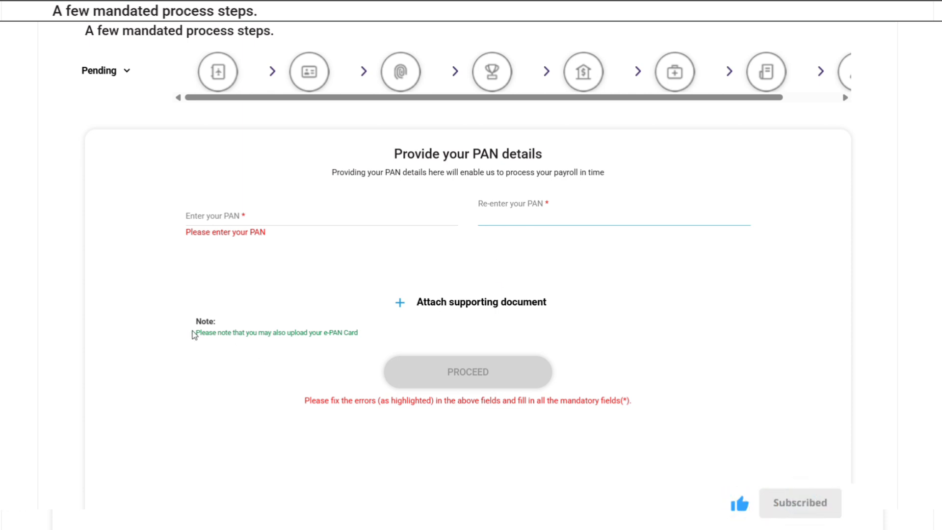
pyautogui.moveTo(196, 339); pyautogui.dragTo(366, 342)
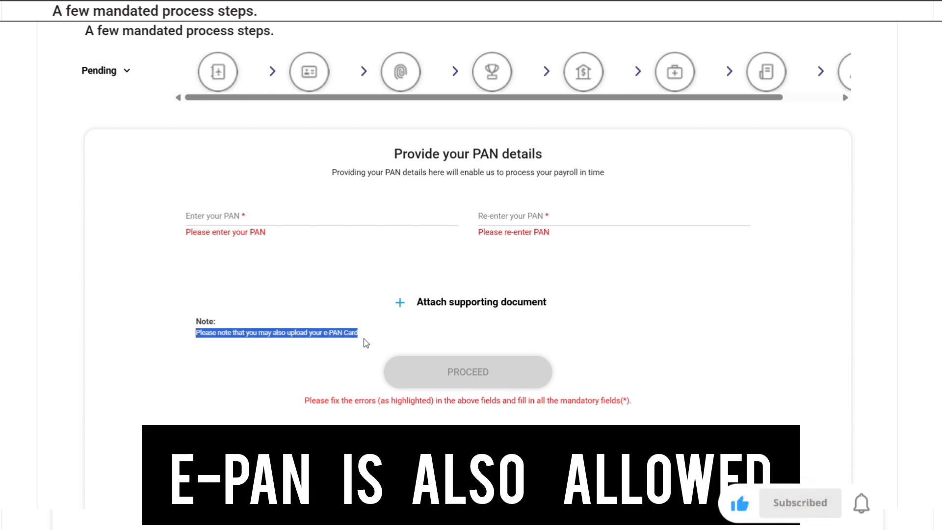
pyautogui.click(364, 304)
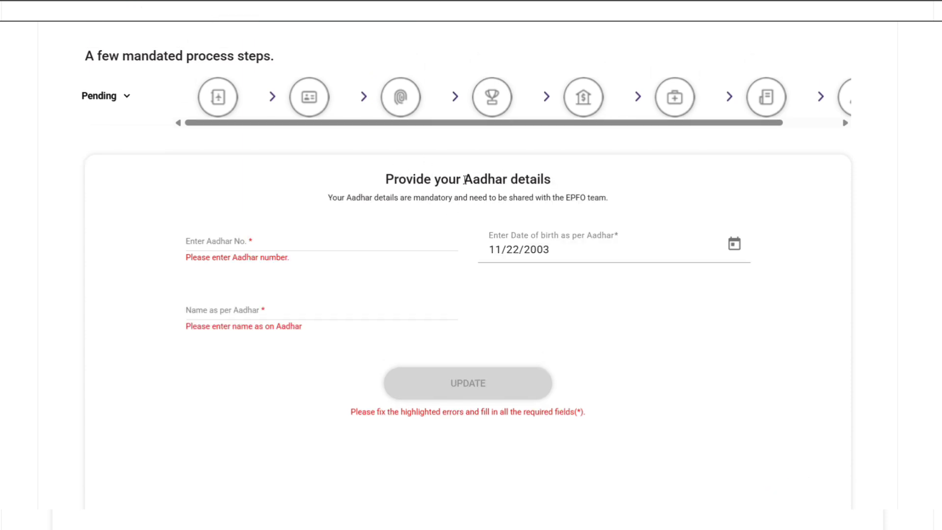
pyautogui.moveTo(465, 180); pyautogui.dragTo(553, 183)
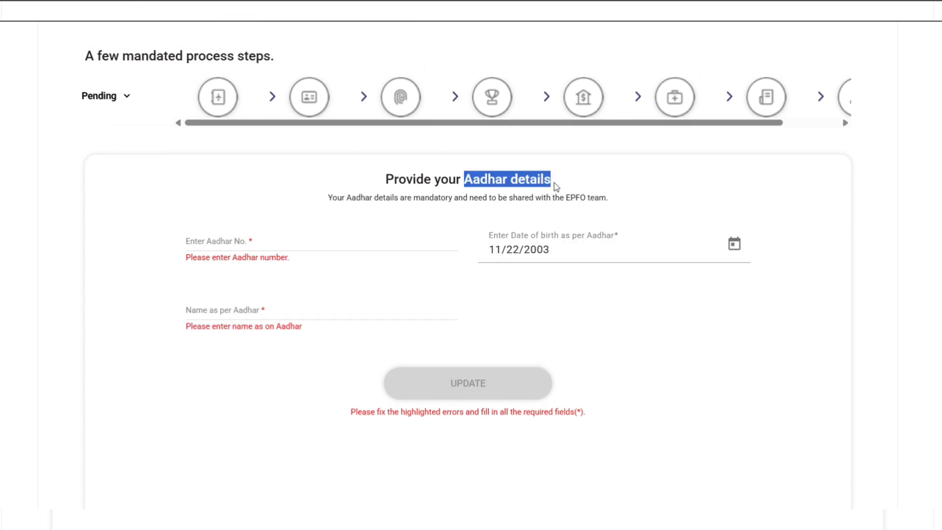
pyautogui.click(621, 184)
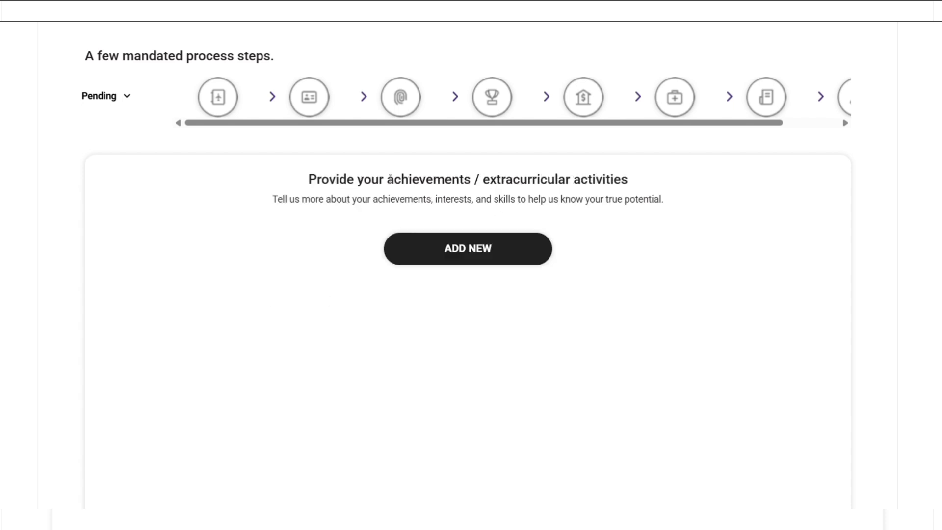
pyautogui.moveTo(388, 179); pyautogui.dragTo(471, 182)
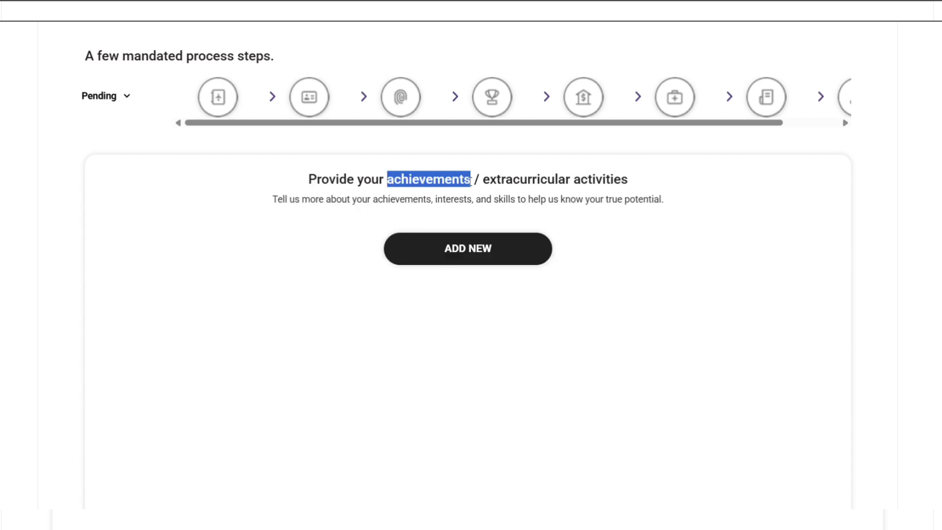
pyautogui.click(501, 183)
pyautogui.moveTo(486, 180); pyautogui.dragTo(623, 184)
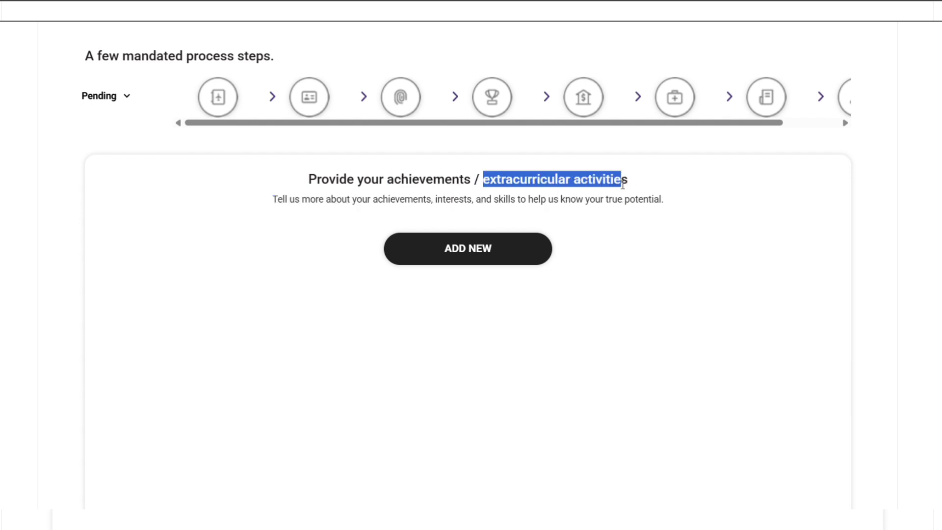
pyautogui.click(683, 190)
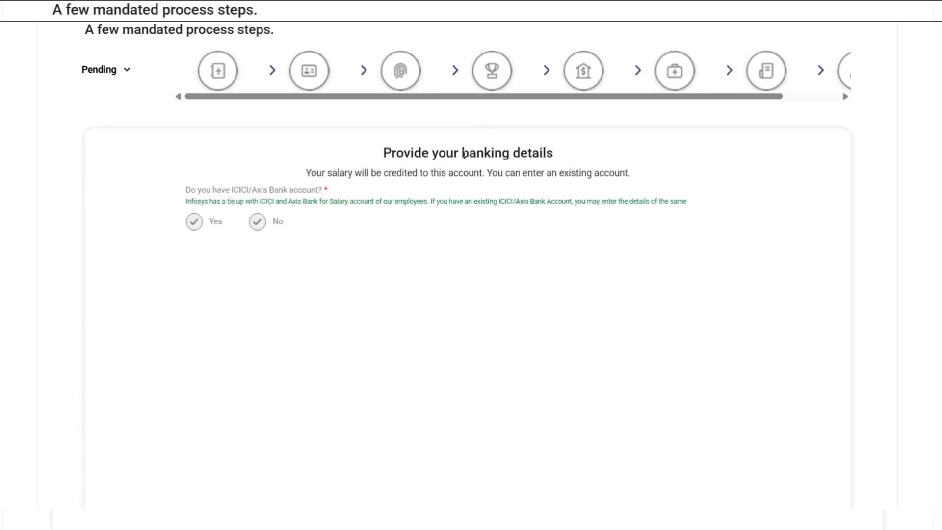
# Answer Yes to having an ICICI/Axis account and choose Axis Bank for the salary account.
pyautogui.moveTo(462, 155); pyautogui.dragTo(560, 152)
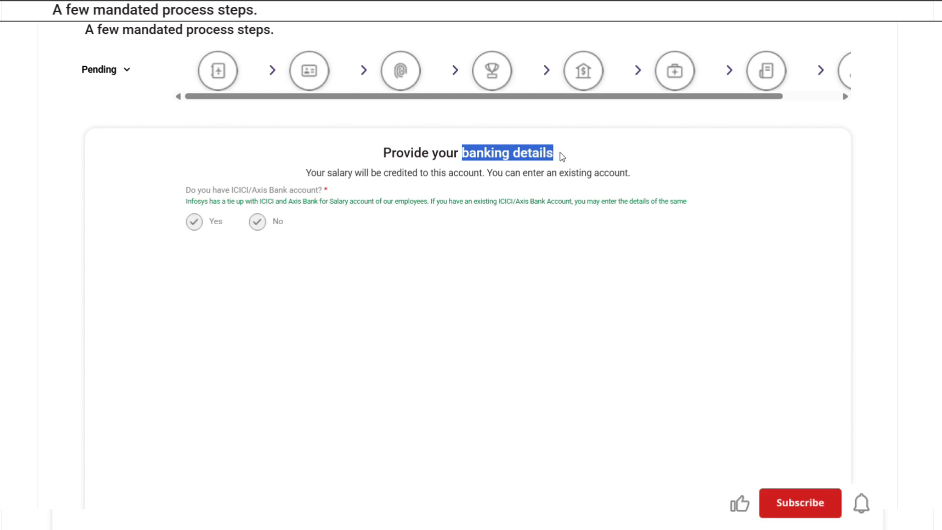
pyautogui.click(561, 152)
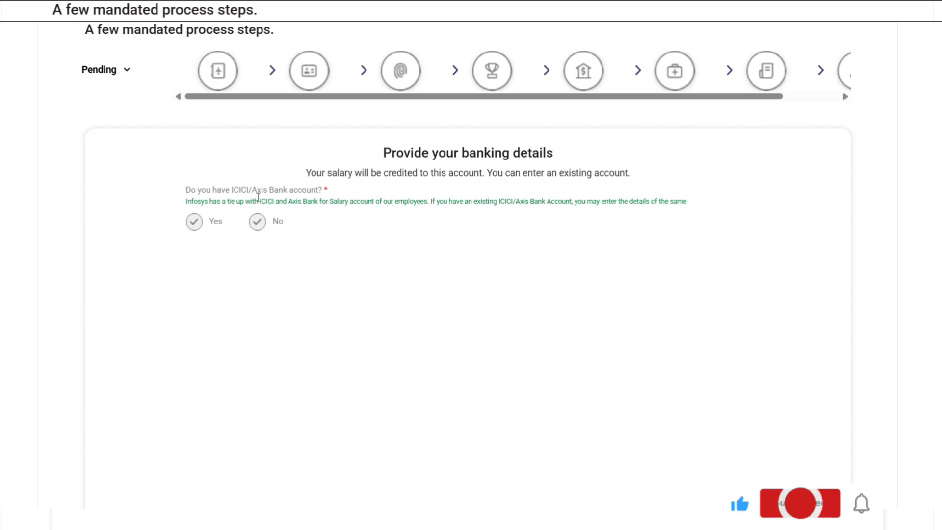
pyautogui.click(194, 224)
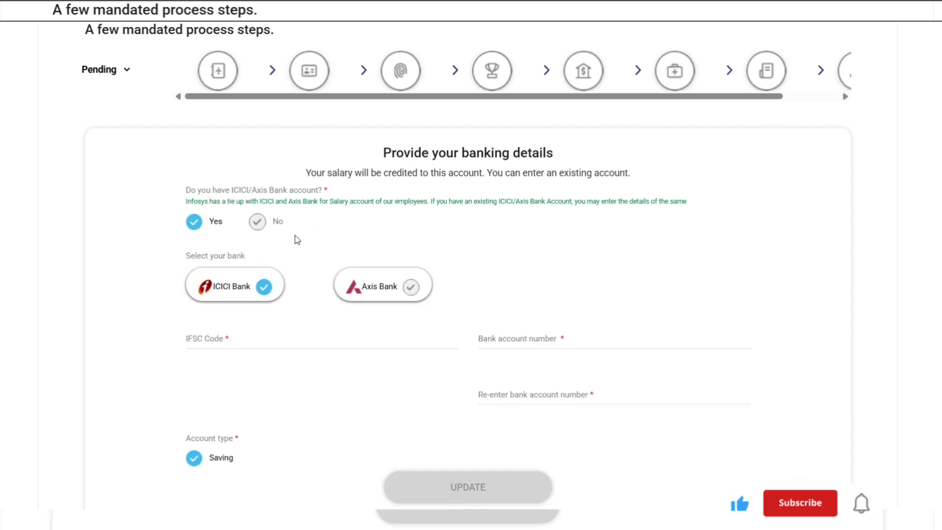
pyautogui.scroll(-2, 384, 241)
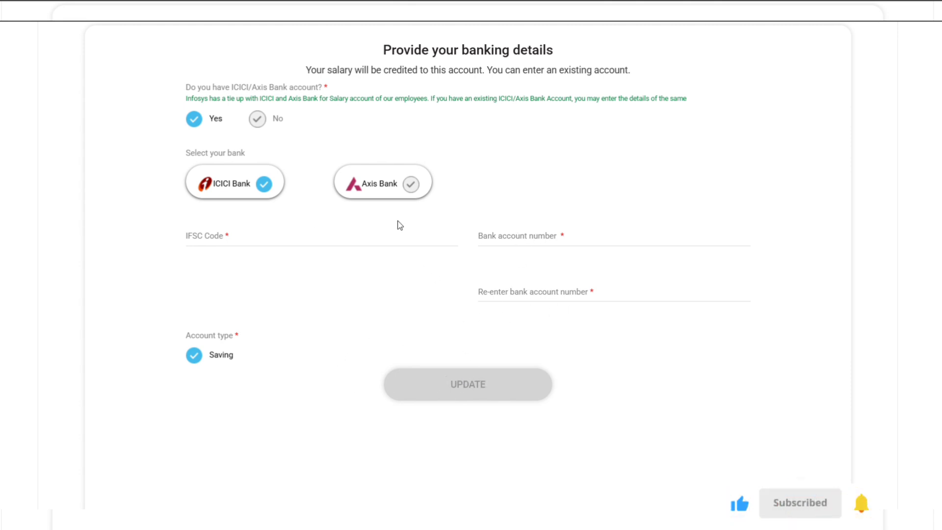
pyautogui.click(412, 184)
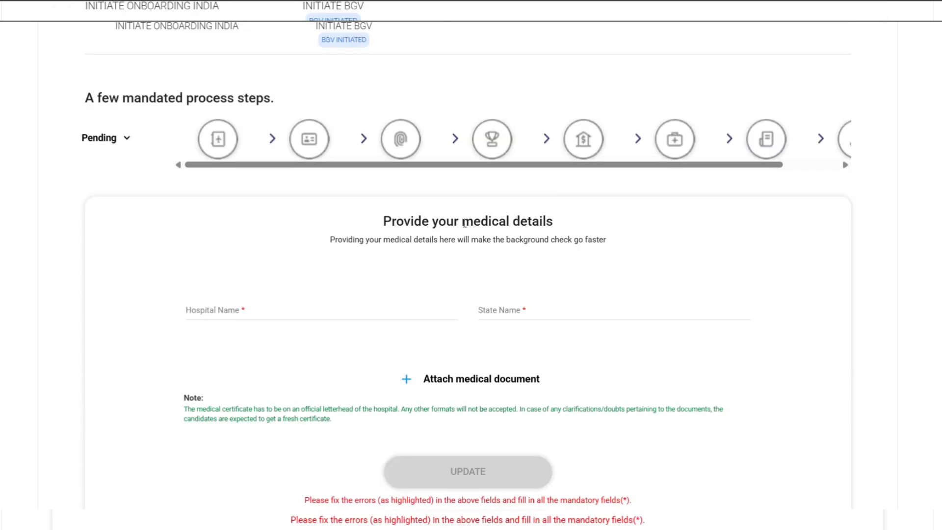
# Review the medical details heading and scroll down to the NATS and UAN details form.
pyautogui.moveTo(465, 223); pyautogui.dragTo(539, 223)
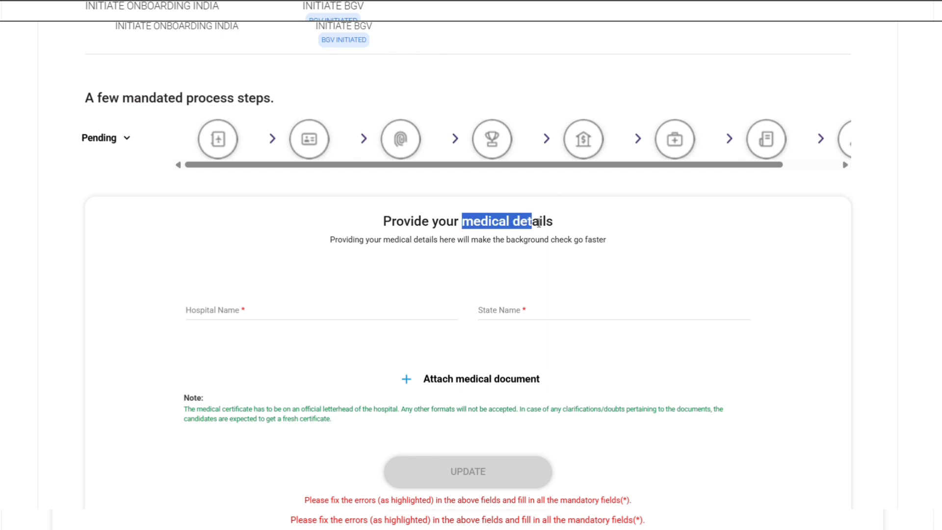
pyautogui.click(569, 229)
pyautogui.scroll(-2, 525, 254)
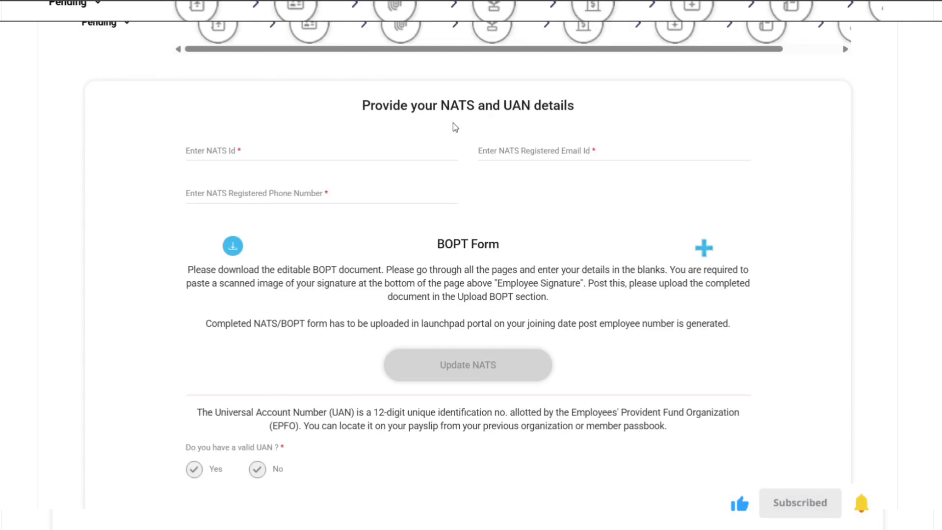
pyautogui.moveTo(442, 107); pyautogui.dragTo(589, 110)
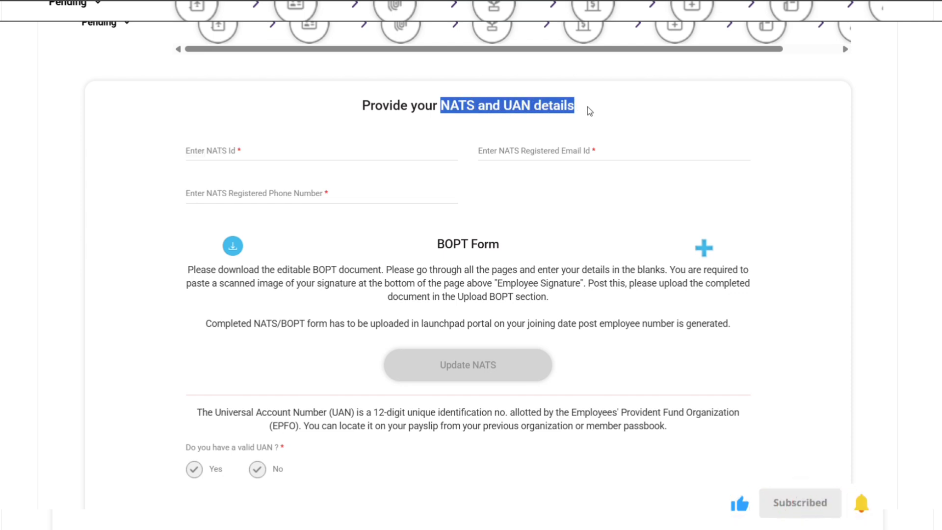
pyautogui.click(587, 107)
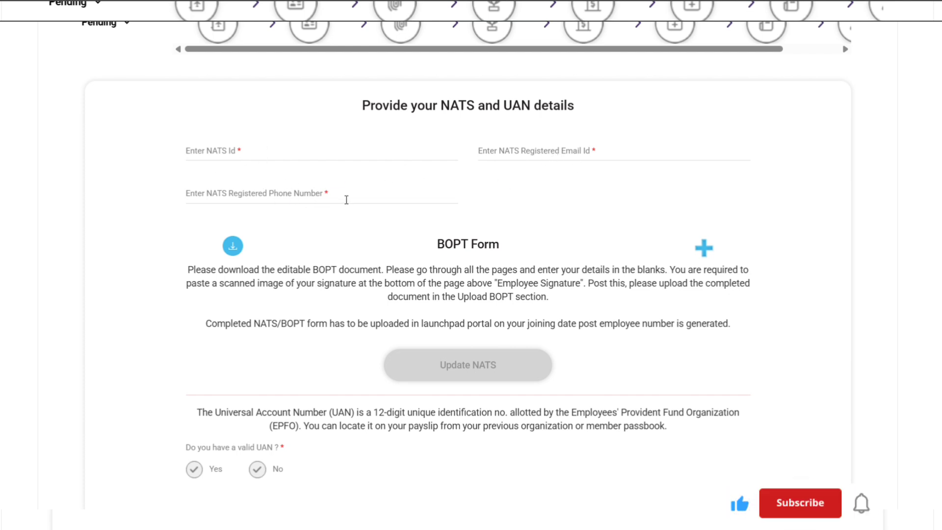
pyautogui.scroll(-1, 346, 200)
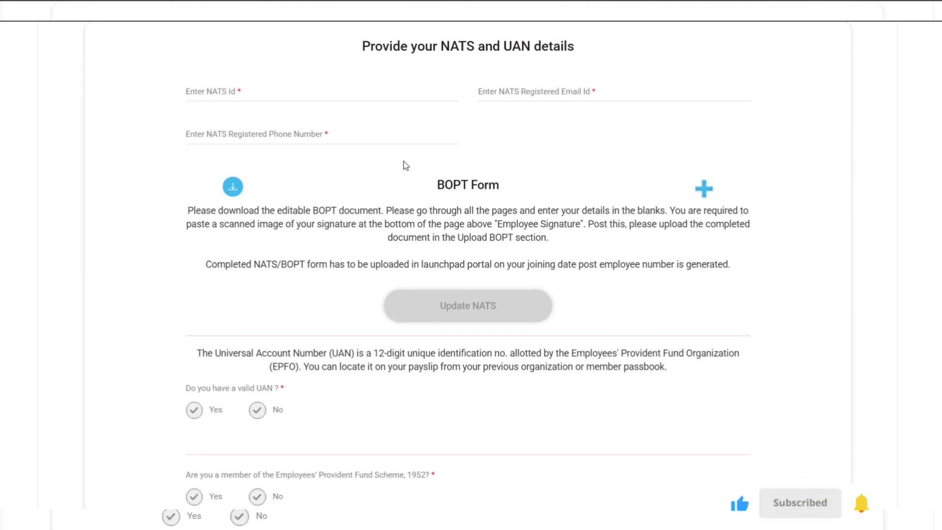
pyautogui.scroll(-5, 549, 253)
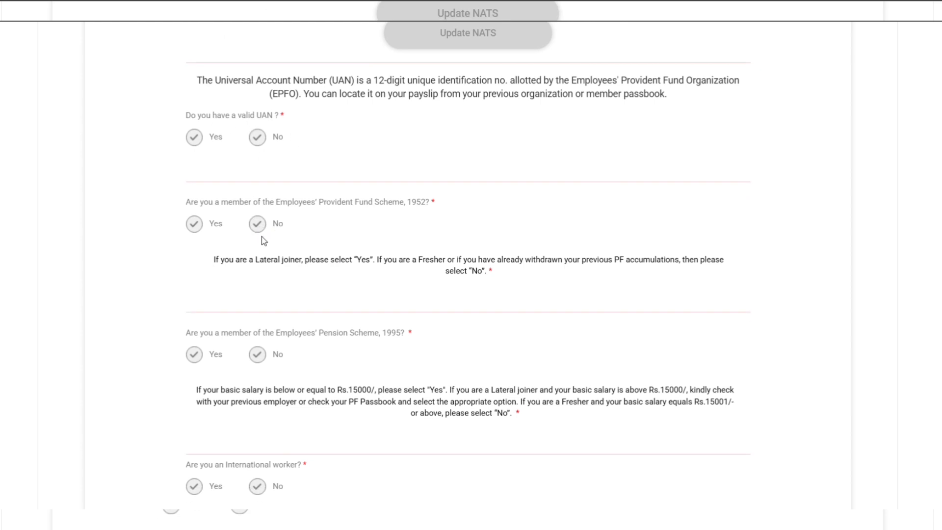
pyautogui.scroll(-3, 385, 355)
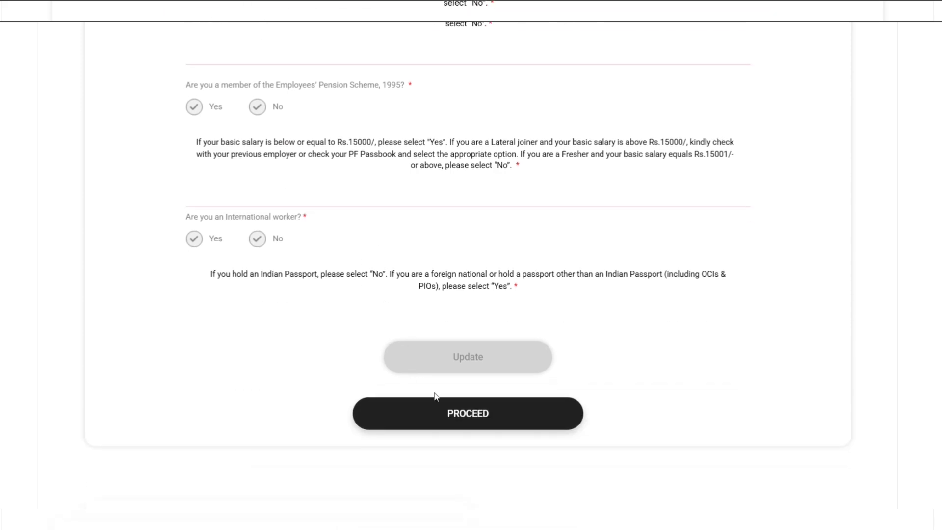
pyautogui.scroll(10, 511, 288)
pyautogui.scroll(-1, 513, 281)
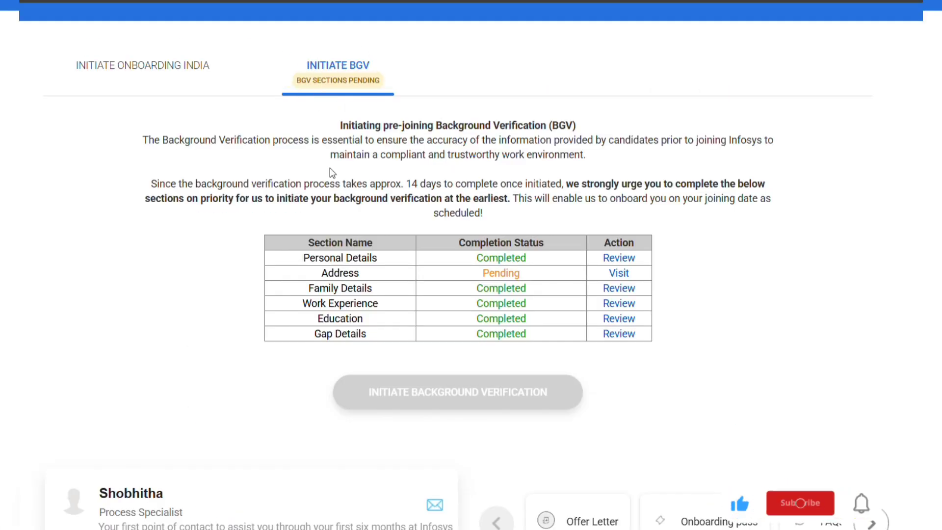
# Visit the pending Address item on the INITIATE BGV tab, then continue to nomination details.
pyautogui.scroll(-1, 691, 163)
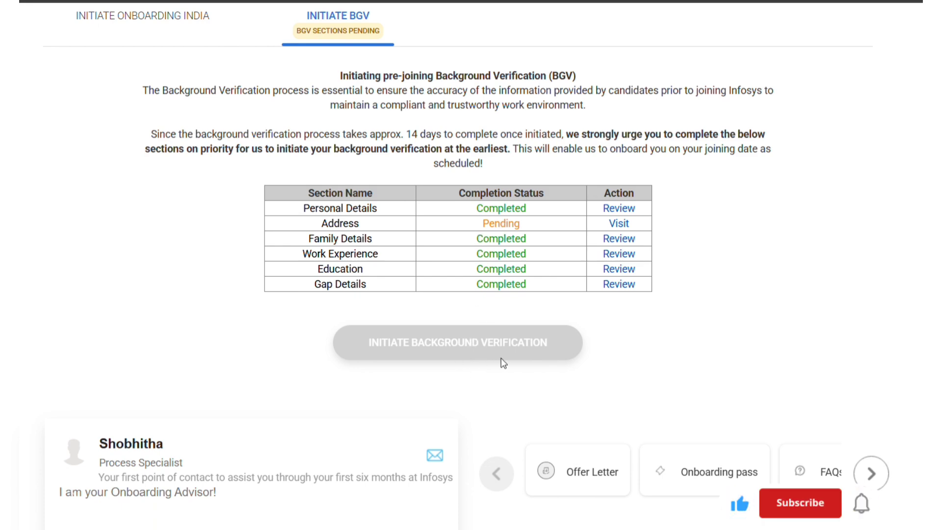
pyautogui.click(619, 224)
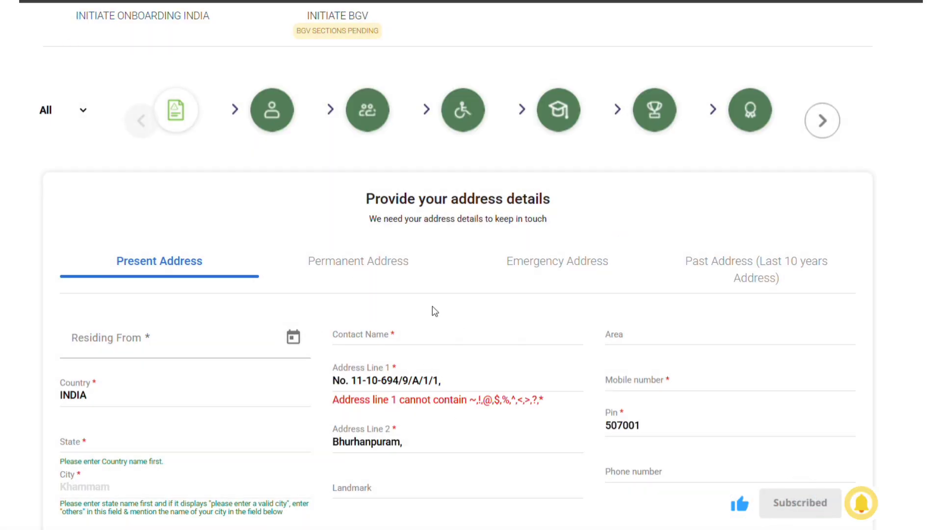
pyautogui.scroll(-2, 431, 310)
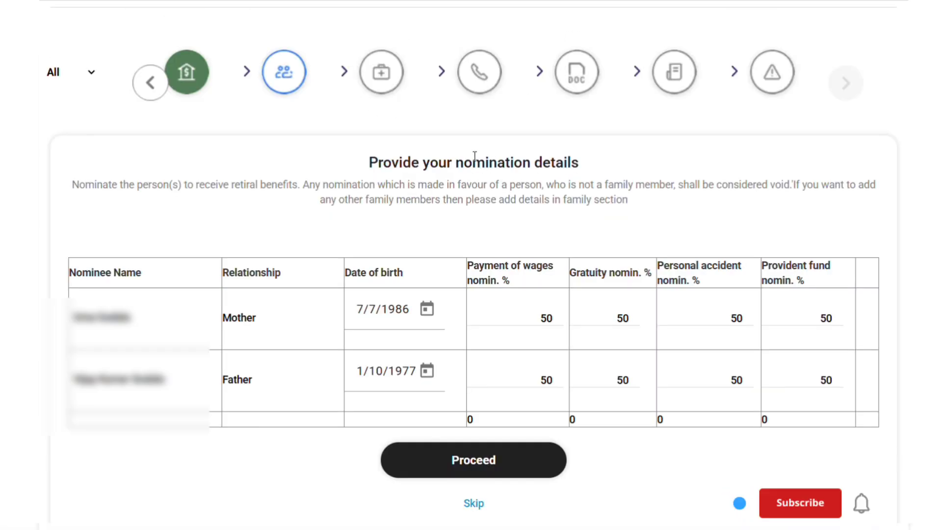
# Submit the nominations of Mother and Father at 50% each, reaching Documents for Onboarding.
pyautogui.moveTo(456, 165); pyautogui.dragTo(588, 162)
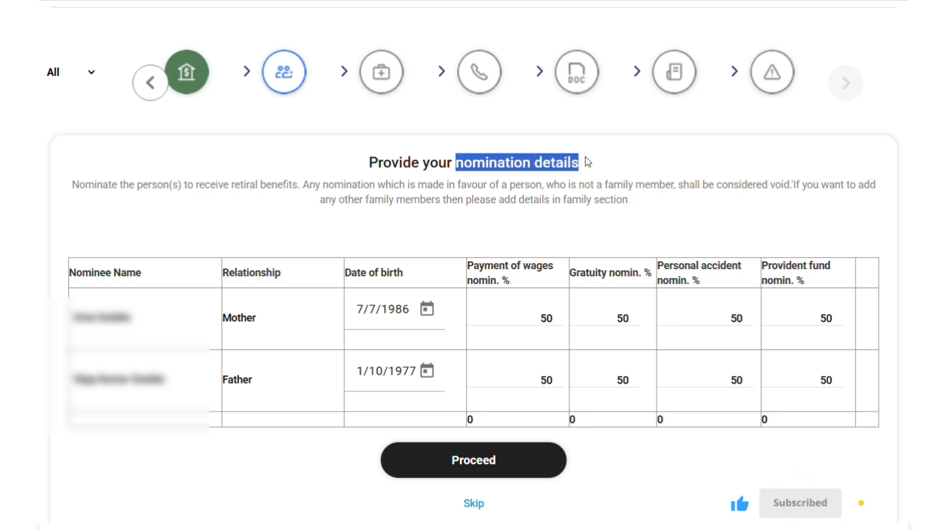
pyautogui.click(588, 162)
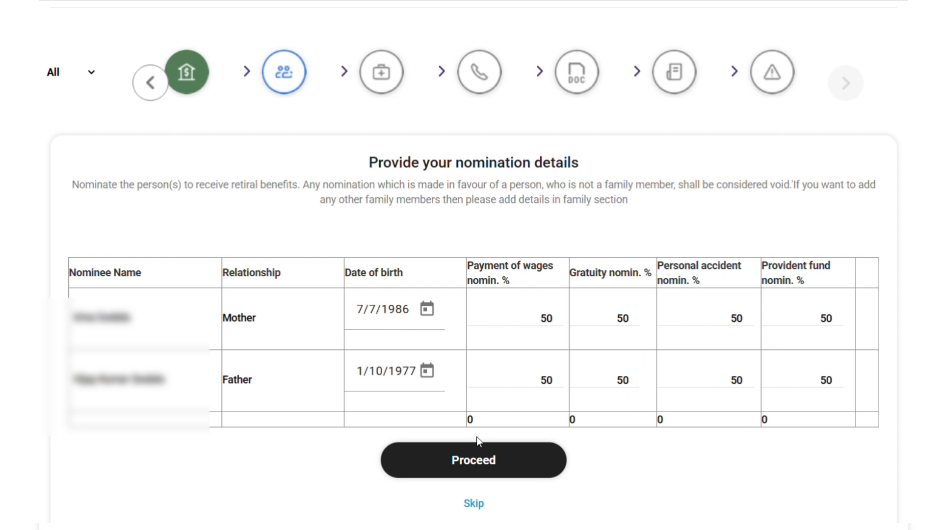
pyautogui.click(476, 462)
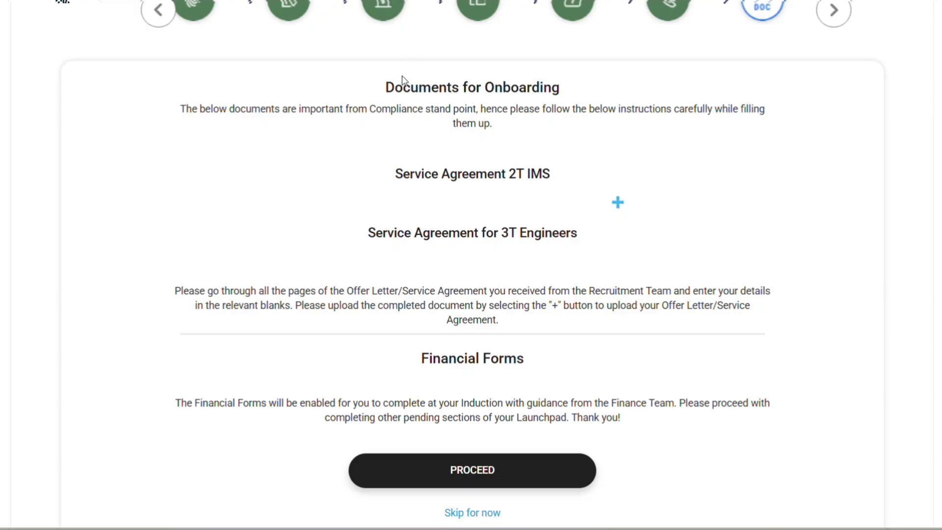
# Review the Documents for Onboarding page heading before moving on to aspirations.
pyautogui.moveTo(386, 87); pyautogui.dragTo(561, 88)
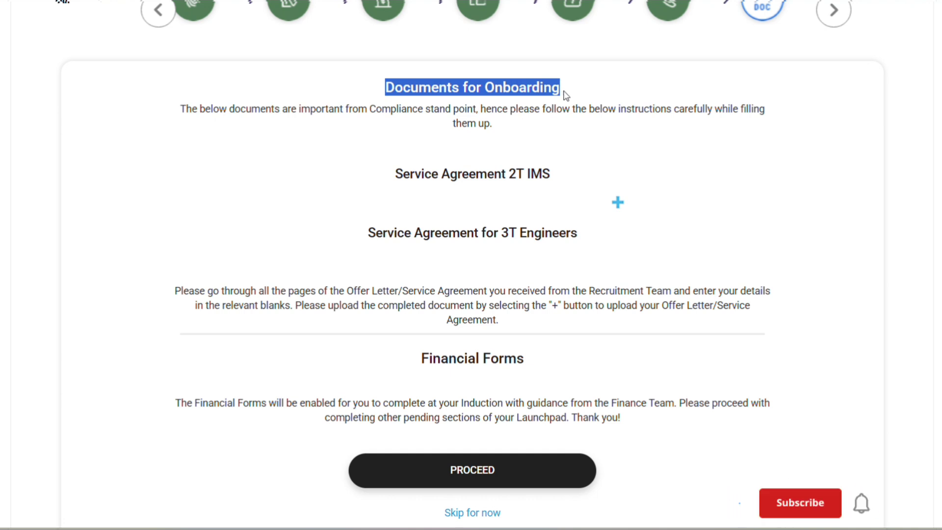
pyautogui.click(565, 94)
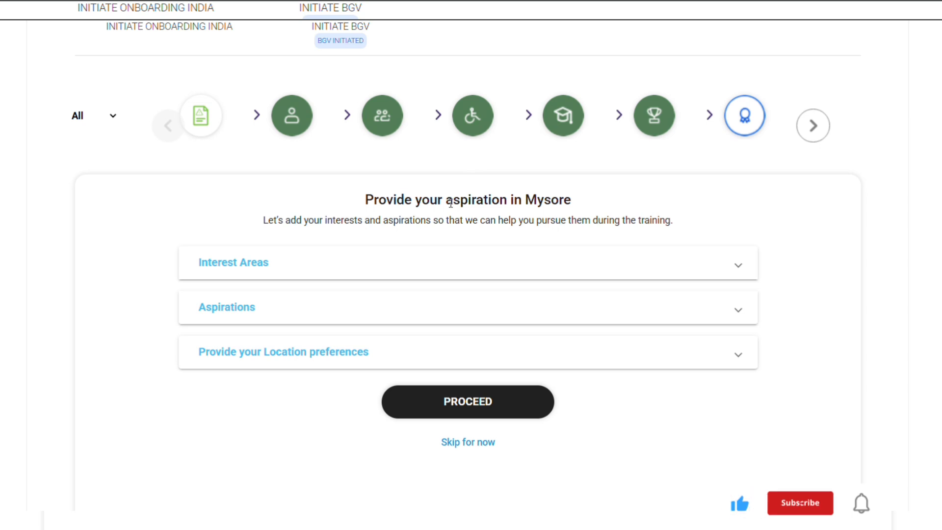
# Expand the Interest Areas, Aspirations and Location preferences sections, then reach the Statutory Form list.
pyautogui.moveTo(445, 201); pyautogui.dragTo(574, 203)
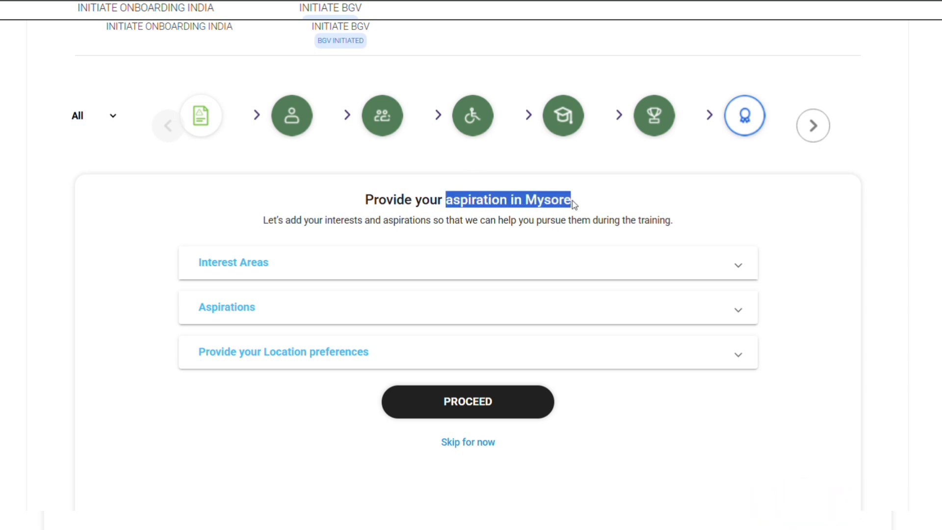
pyautogui.click(592, 209)
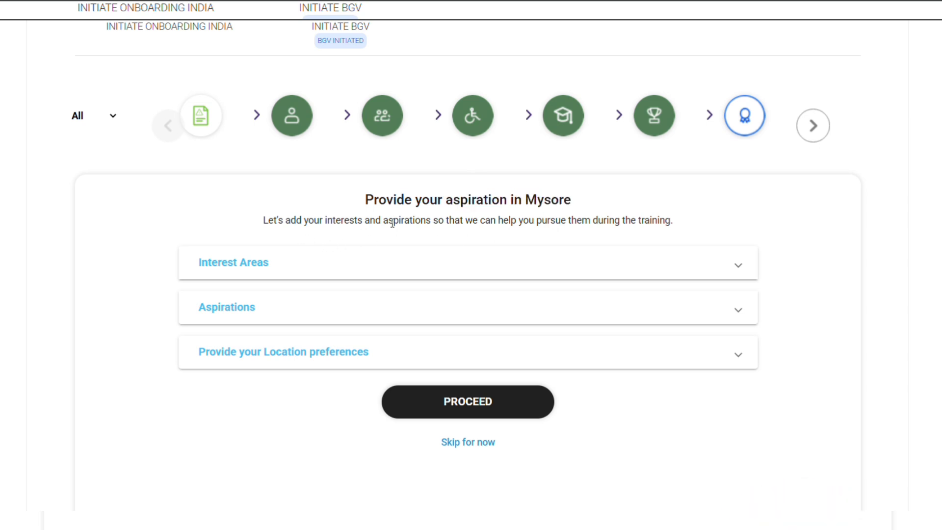
pyautogui.click(576, 263)
pyautogui.scroll(-2, 574, 290)
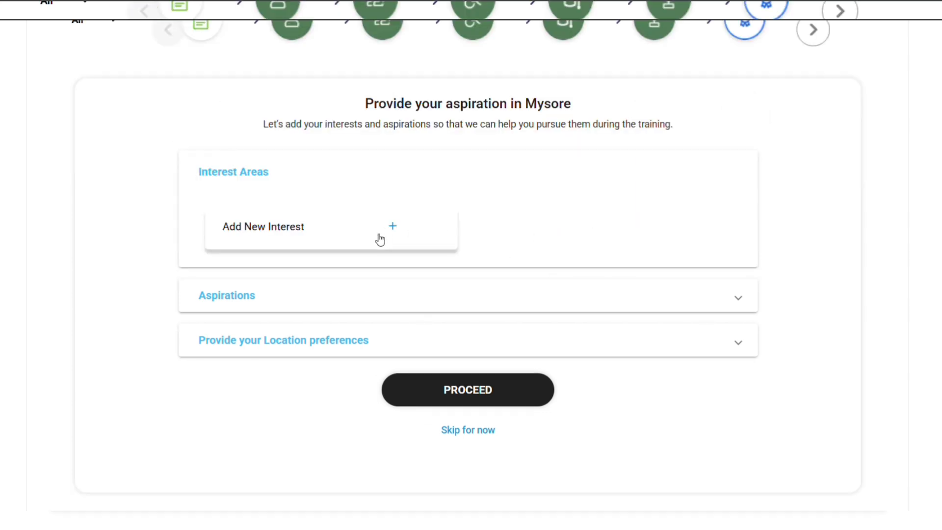
pyautogui.click(739, 304)
pyautogui.scroll(-1, 739, 294)
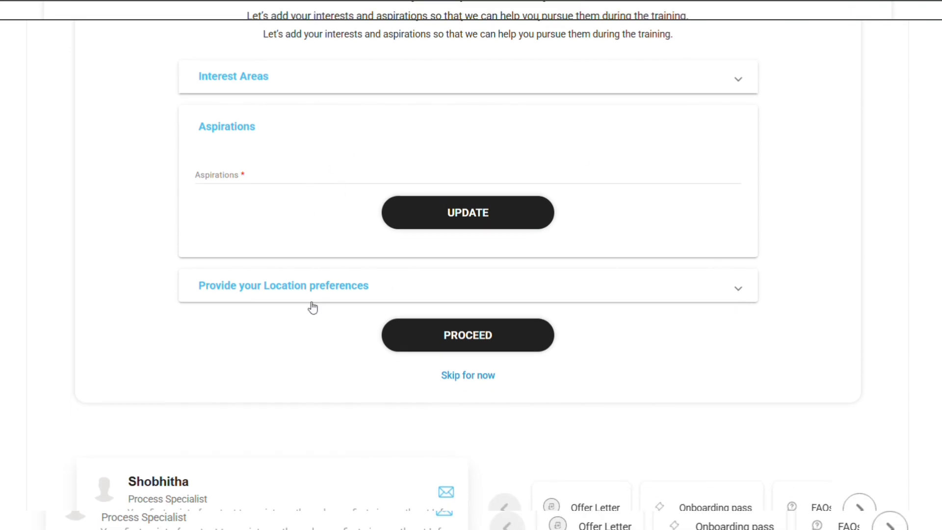
pyautogui.click(740, 292)
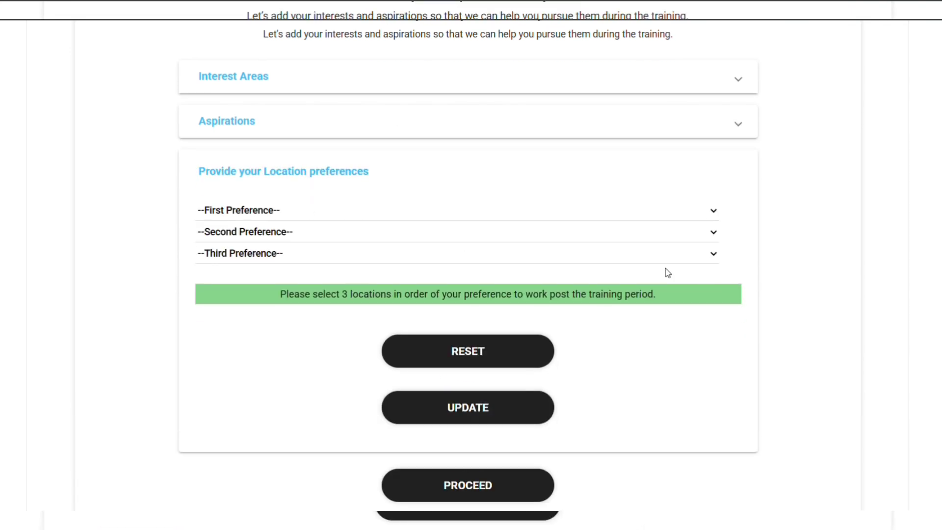
pyautogui.scroll(-1, 579, 272)
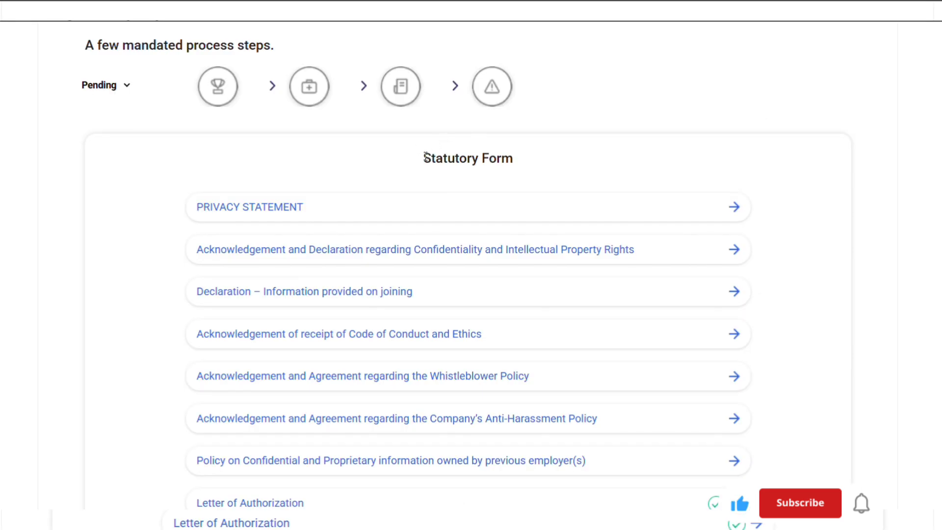
pyautogui.moveTo(423, 158); pyautogui.dragTo(514, 155)
# Look over the Statutory Form list of Privacy Statement and acknowledgement forms.
pyautogui.click(580, 156)
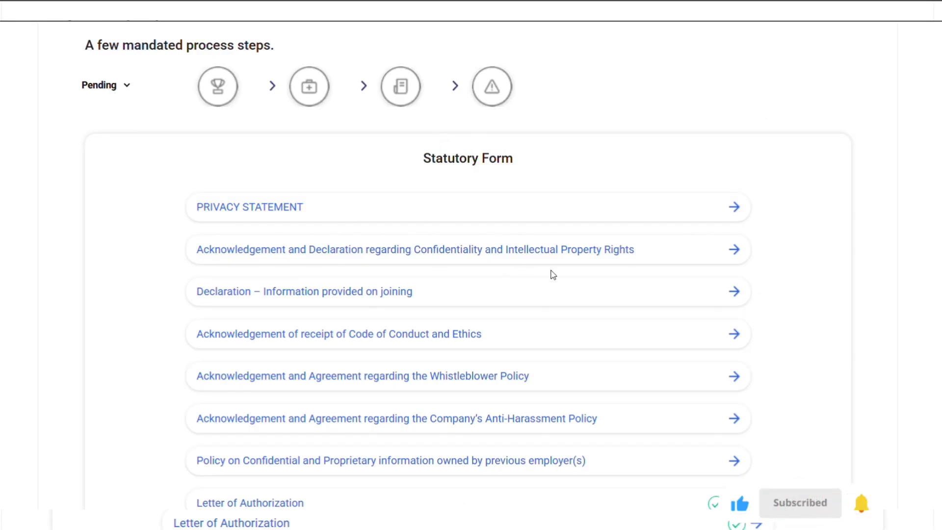
pyautogui.scroll(-3, 543, 246)
pyautogui.scroll(-5, 531, 275)
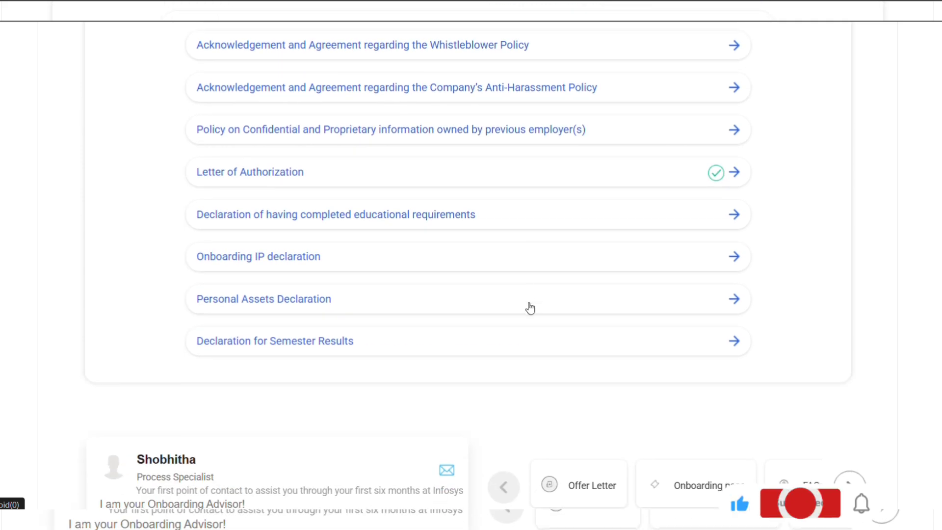
pyautogui.scroll(6, 487, 362)
pyautogui.scroll(-1, 343, 275)
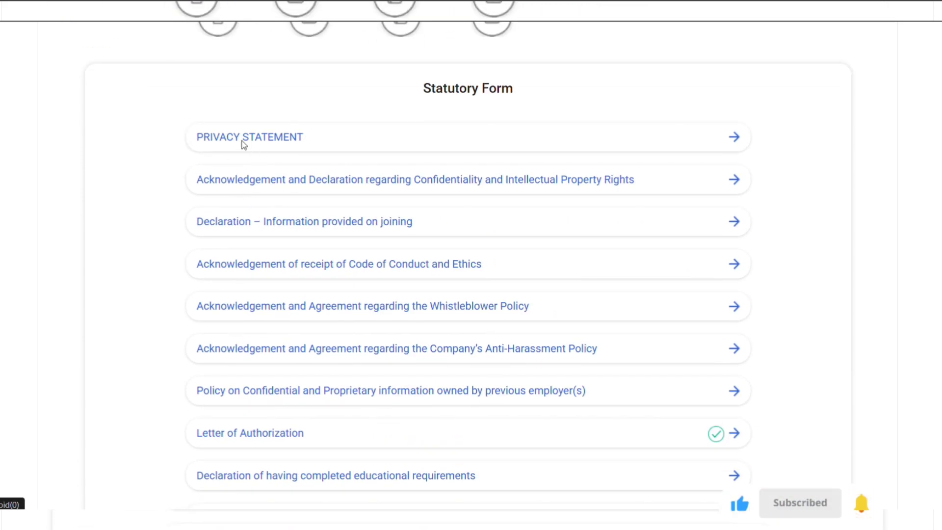
# Read the Privacy Statement through to the end and acknowledge it.
pyautogui.click(734, 136)
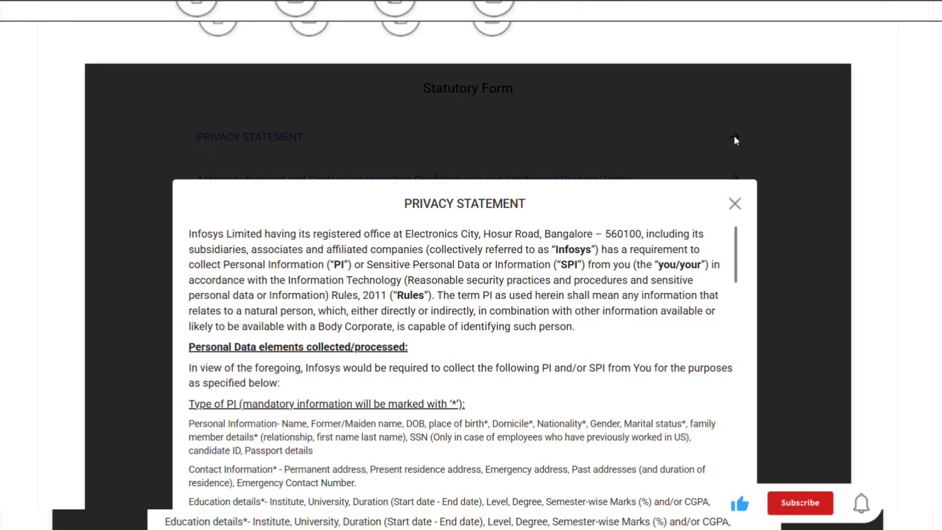
pyautogui.scroll(-10, 576, 210)
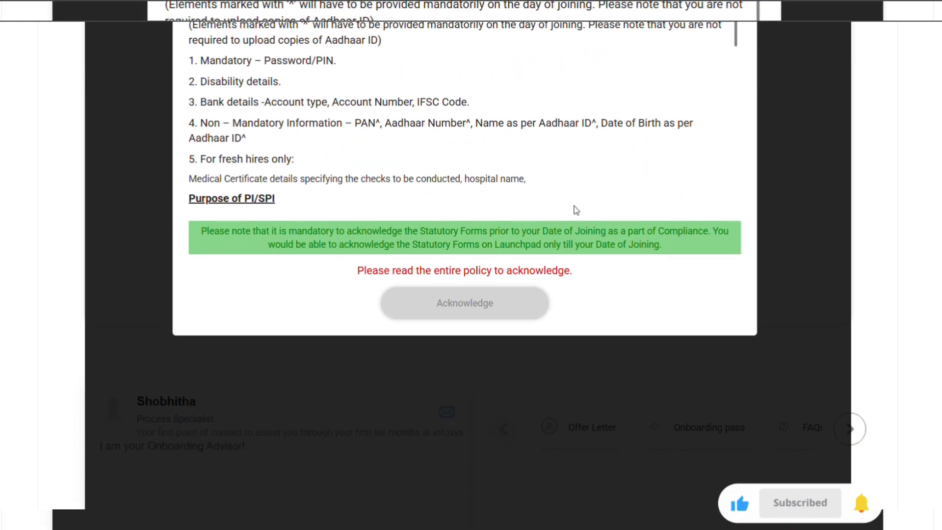
pyautogui.scroll(-15, 577, 210)
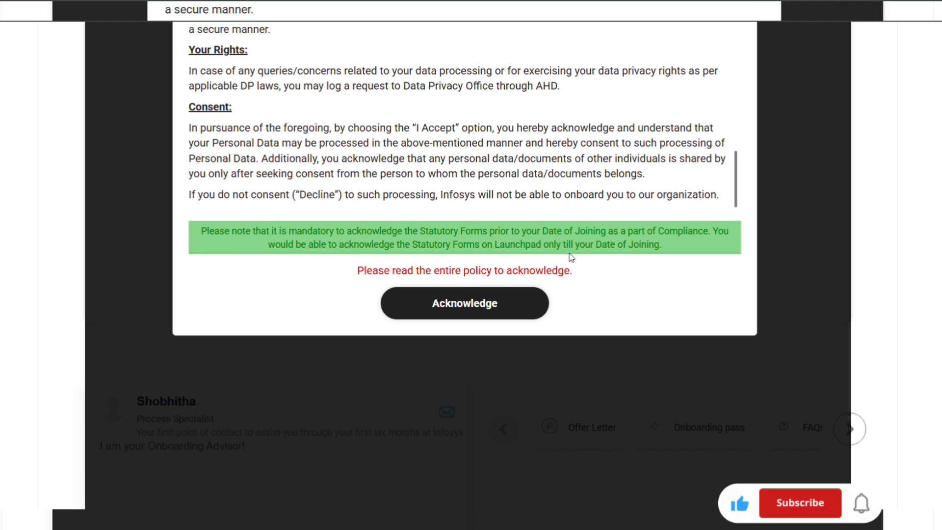
pyautogui.scroll(1, 609, 256)
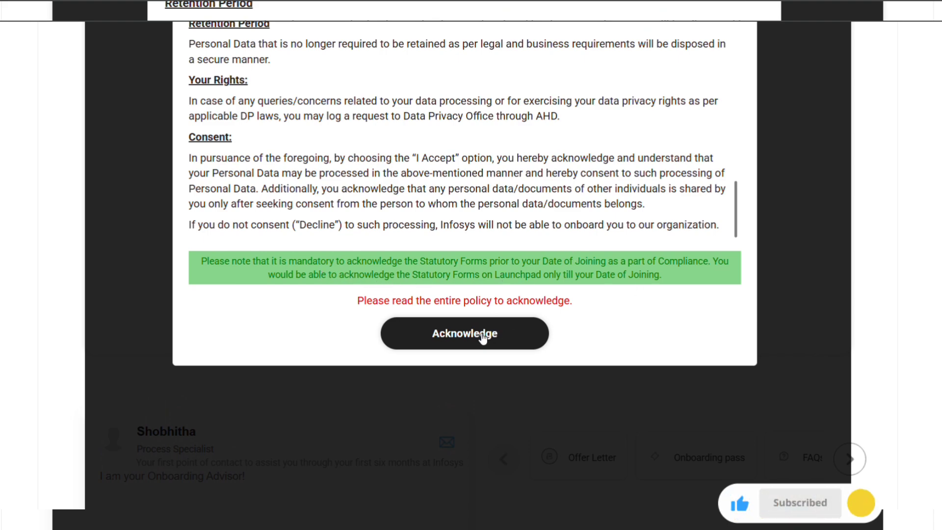
pyautogui.scroll(15, 498, 141)
pyautogui.scroll(5, 749, 299)
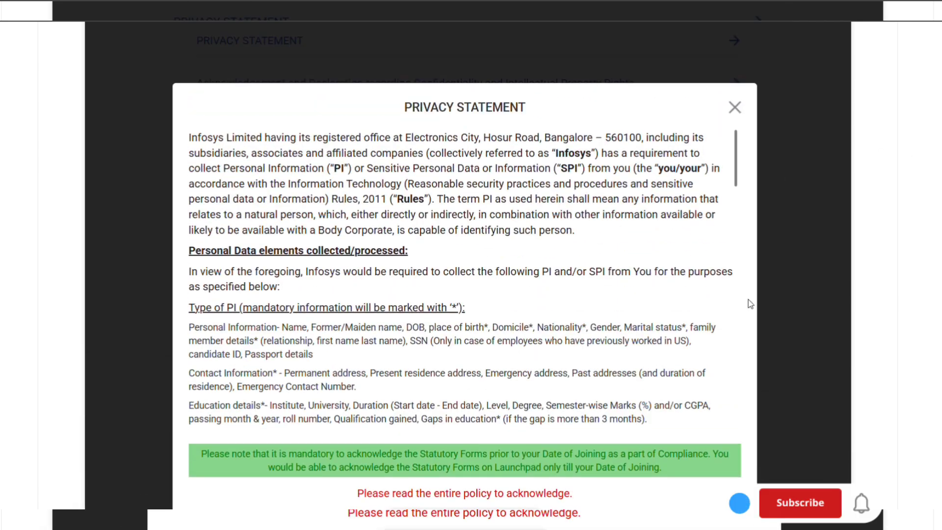
pyautogui.scroll(-10, 749, 299)
pyautogui.scroll(10, 749, 299)
pyautogui.scroll(-3, 749, 299)
pyautogui.scroll(-8, 595, 337)
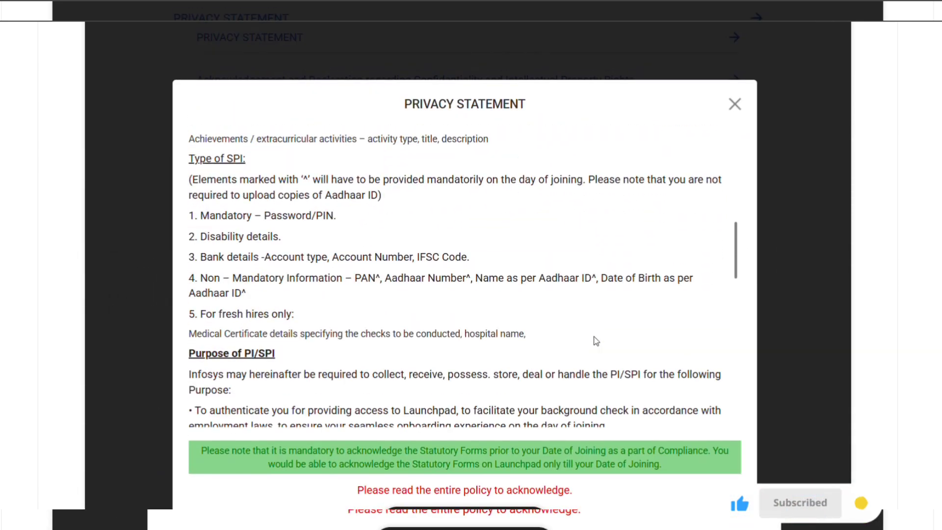
pyautogui.scroll(-2, 875, 263)
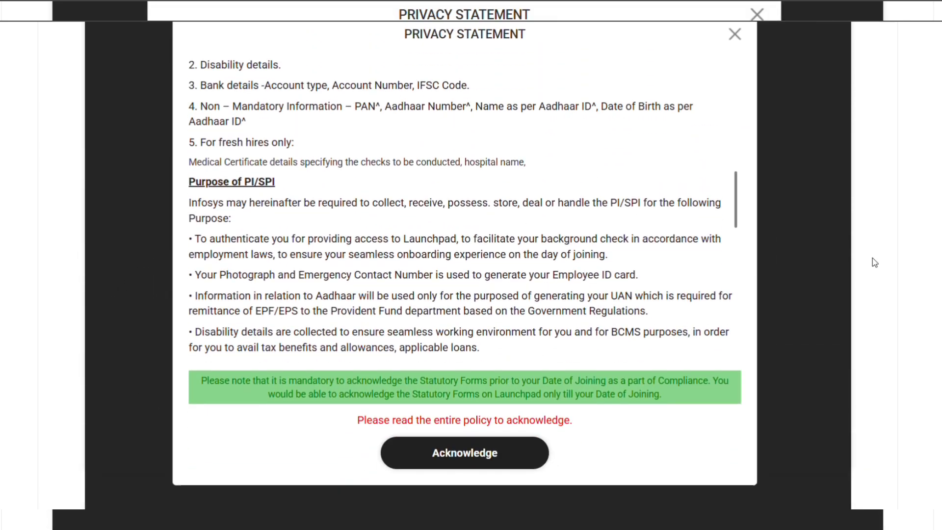
pyautogui.click(452, 455)
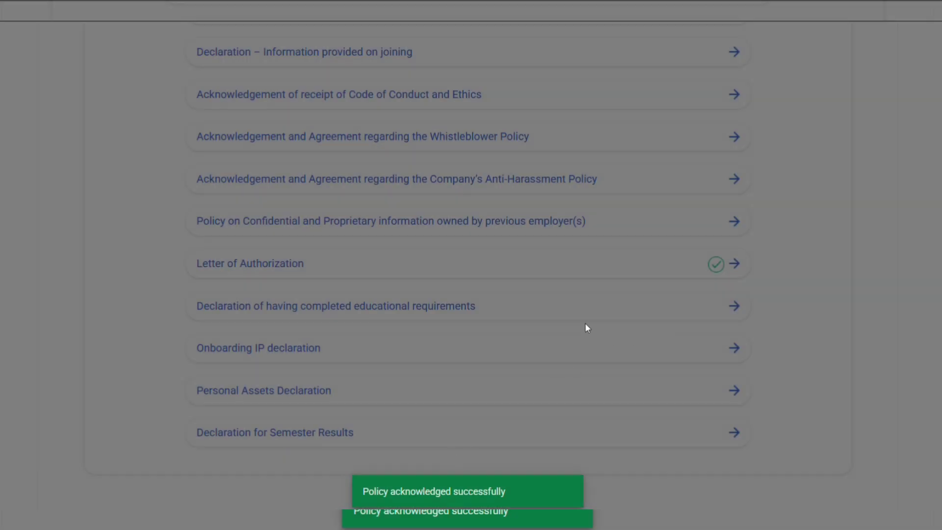
pyautogui.scroll(3, 612, 233)
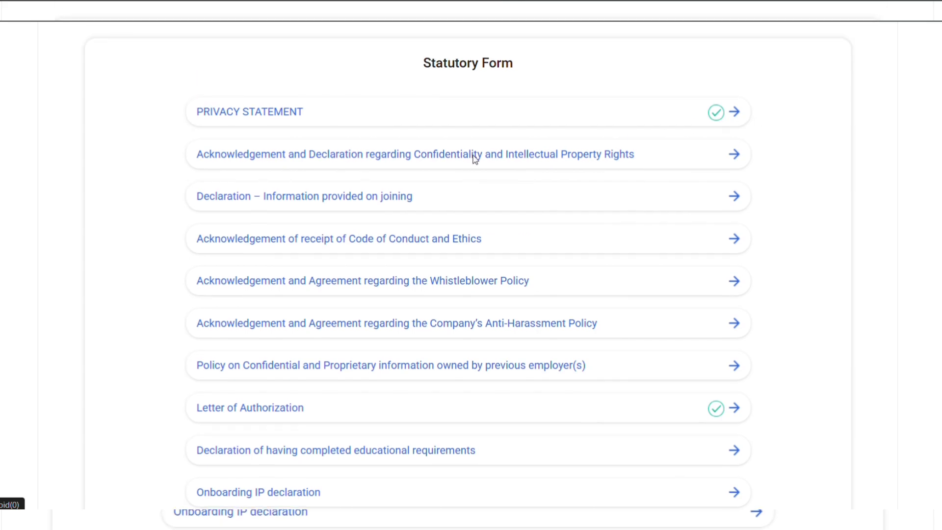